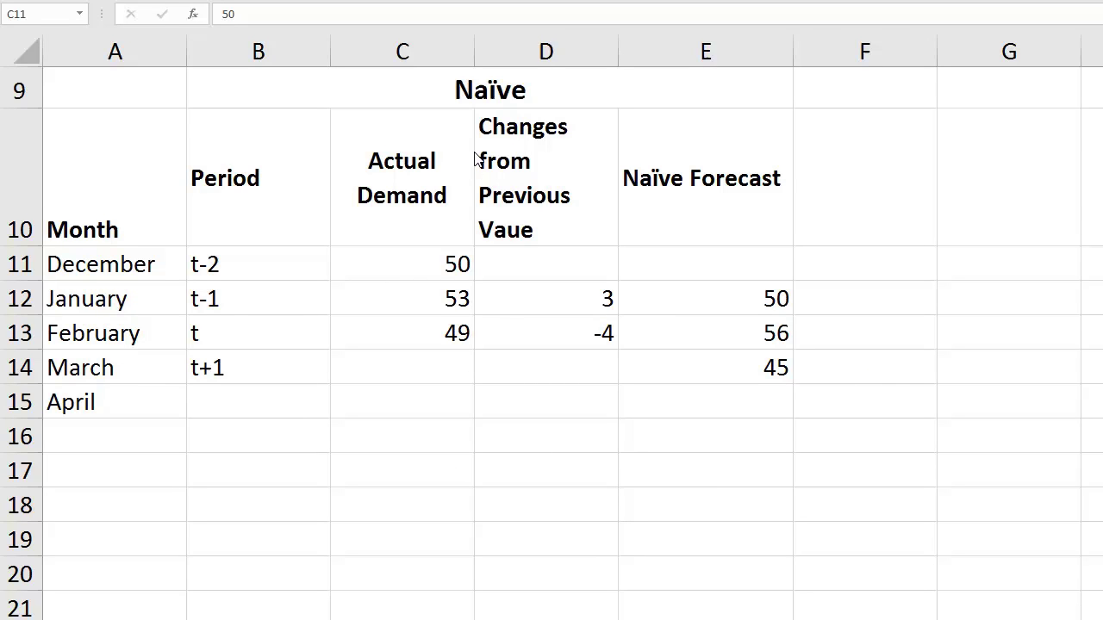
- Review the three Actual Demand values in C11:C13 of the Naïve forecast table
key("ctrl+shift+Down")
left_click(414, 262)
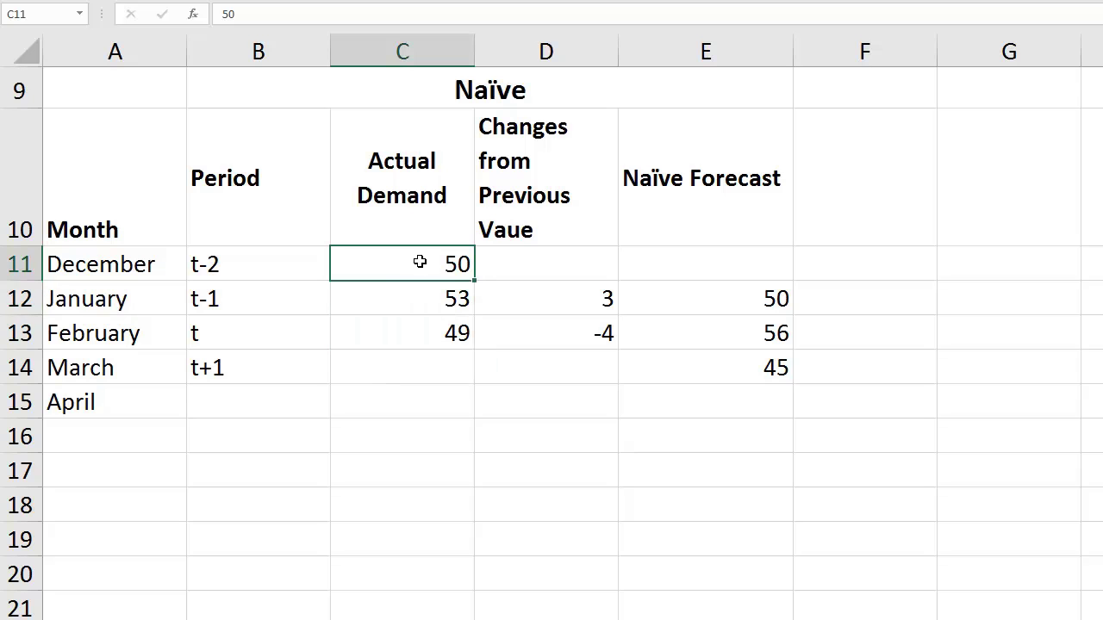
left_click(458, 294)
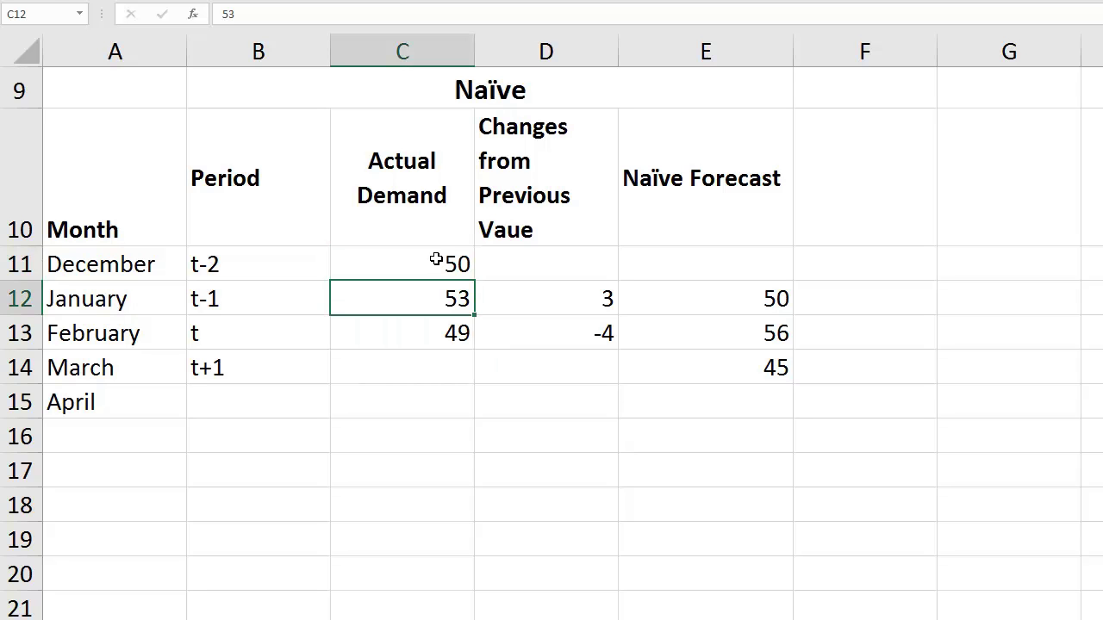
left_click_drag(436, 260, 426, 327)
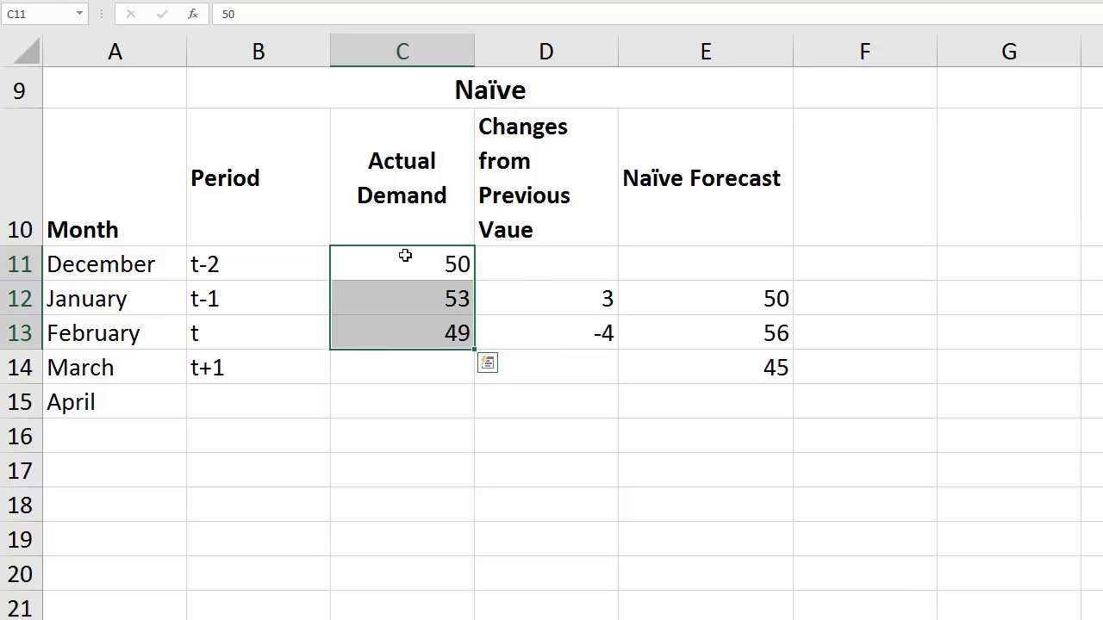
left_click_drag(428, 299, 436, 336)
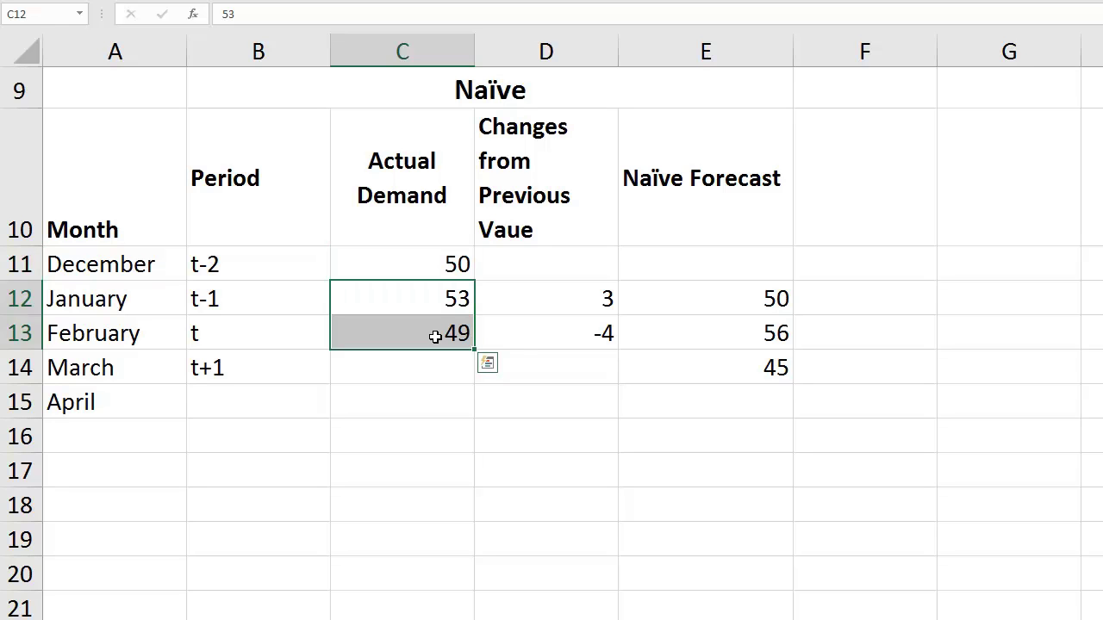
left_click_drag(433, 258, 434, 333)
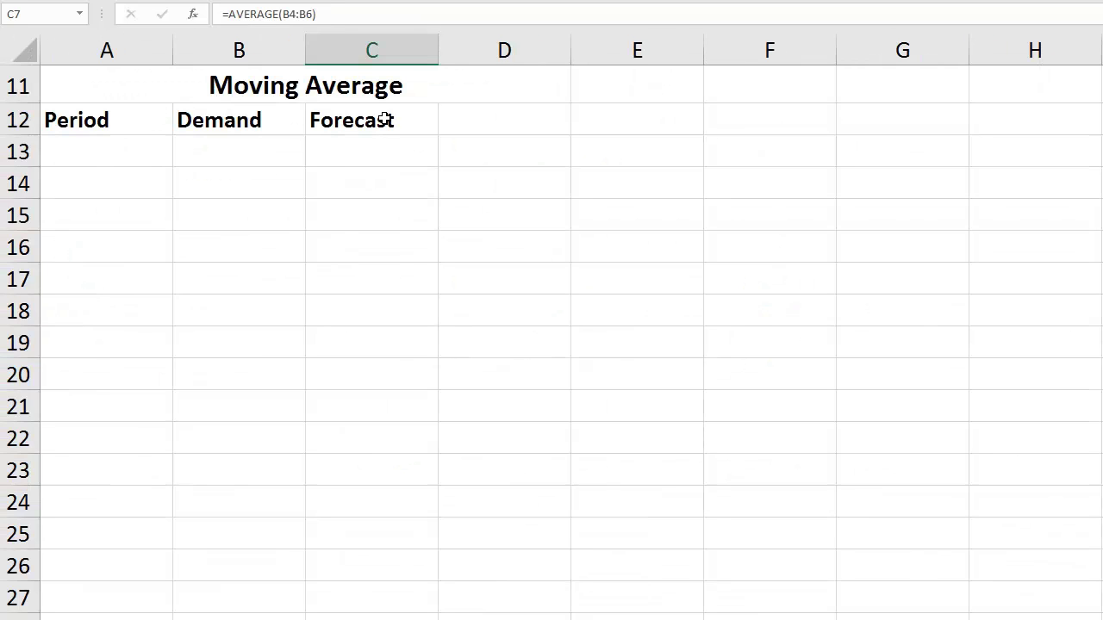
- Enter periods 1 through 7 down column A, starting at A13
left_click(117, 152)
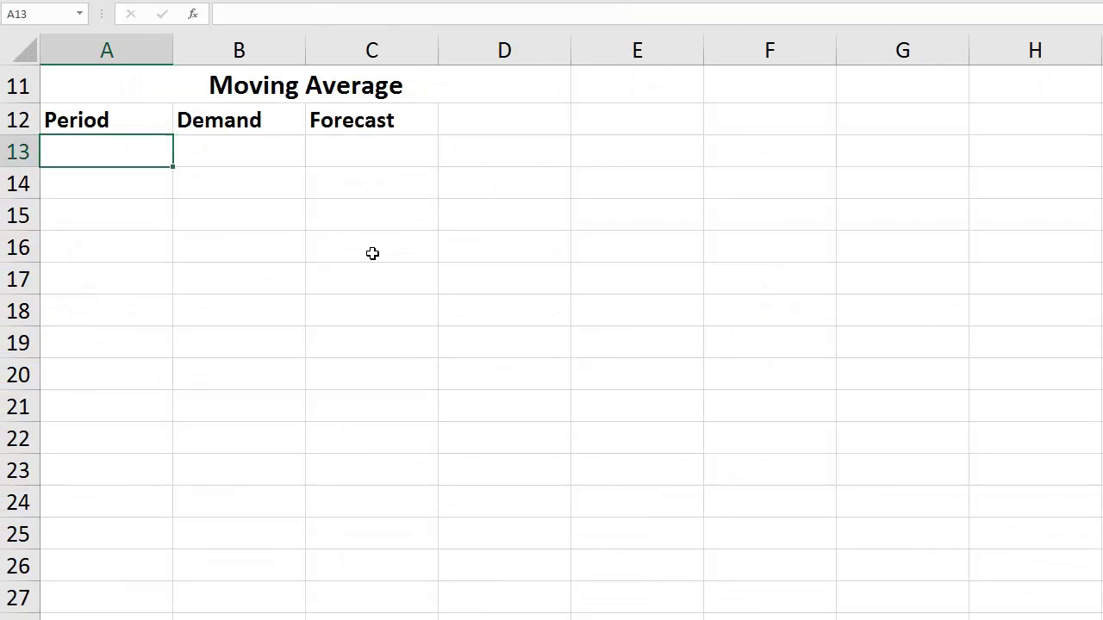
type("1")
key("Return")
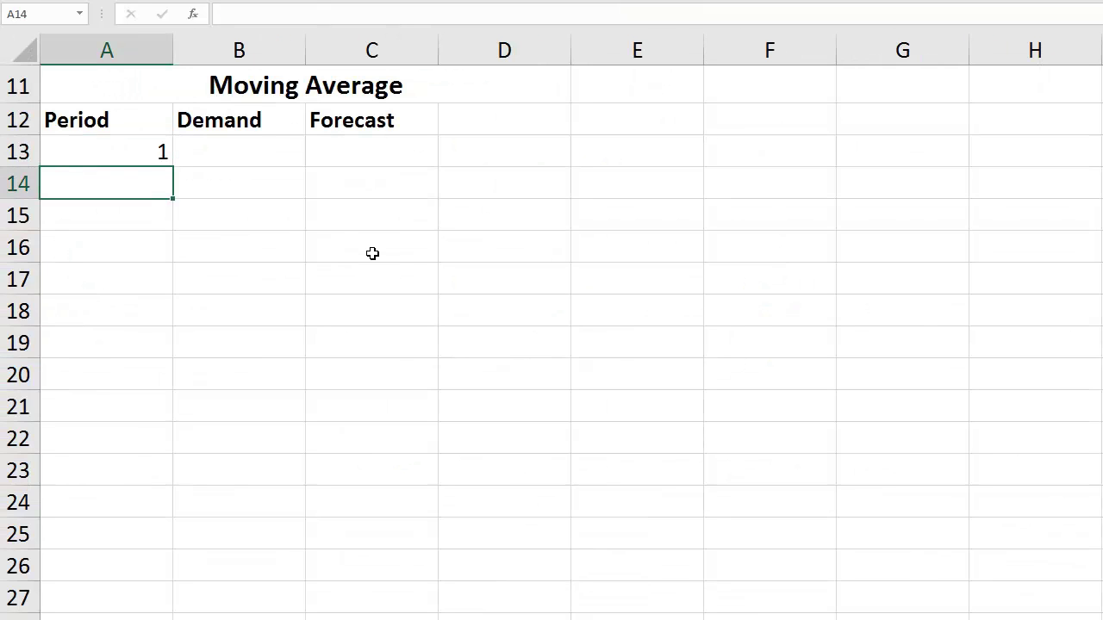
type("2")
key("Return")
type("3")
key("Return")
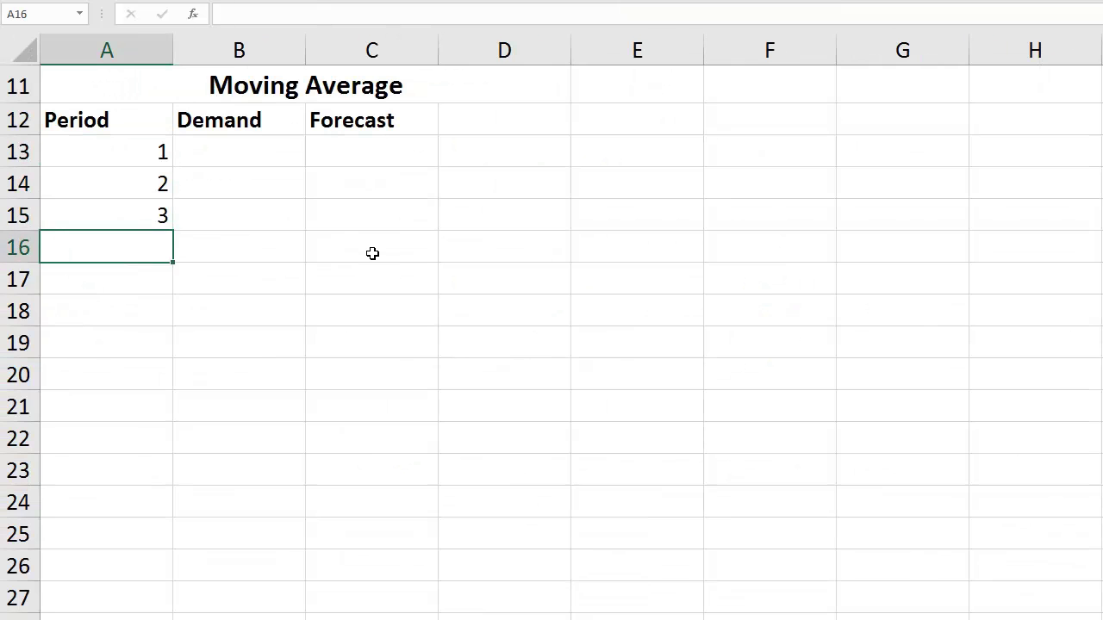
type("4")
key("Return")
type("5")
key("Return")
type("6")
key("Return")
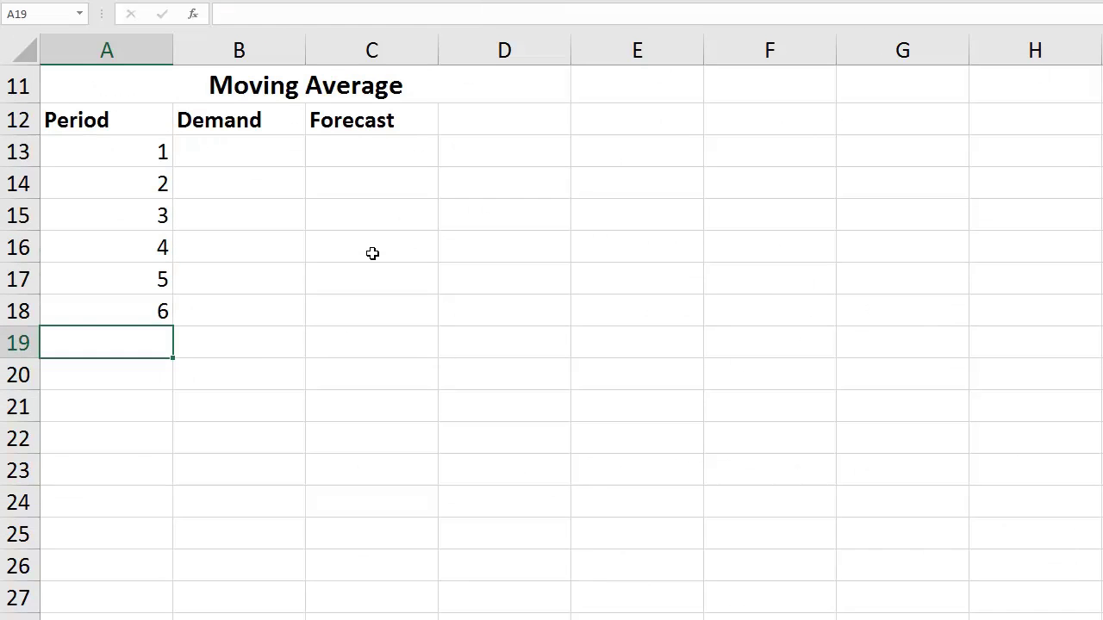
type("7")
key("Return")
- Enter demand values 50, 52, 54, 67, 42 and 51 in B13:B18
left_click(241, 157)
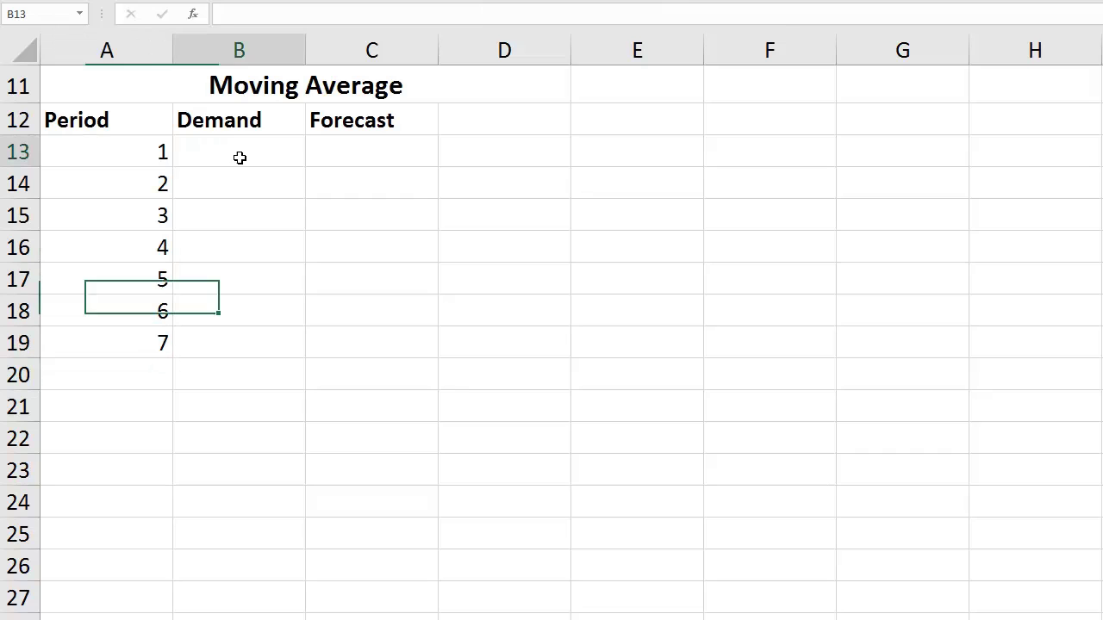
type("50")
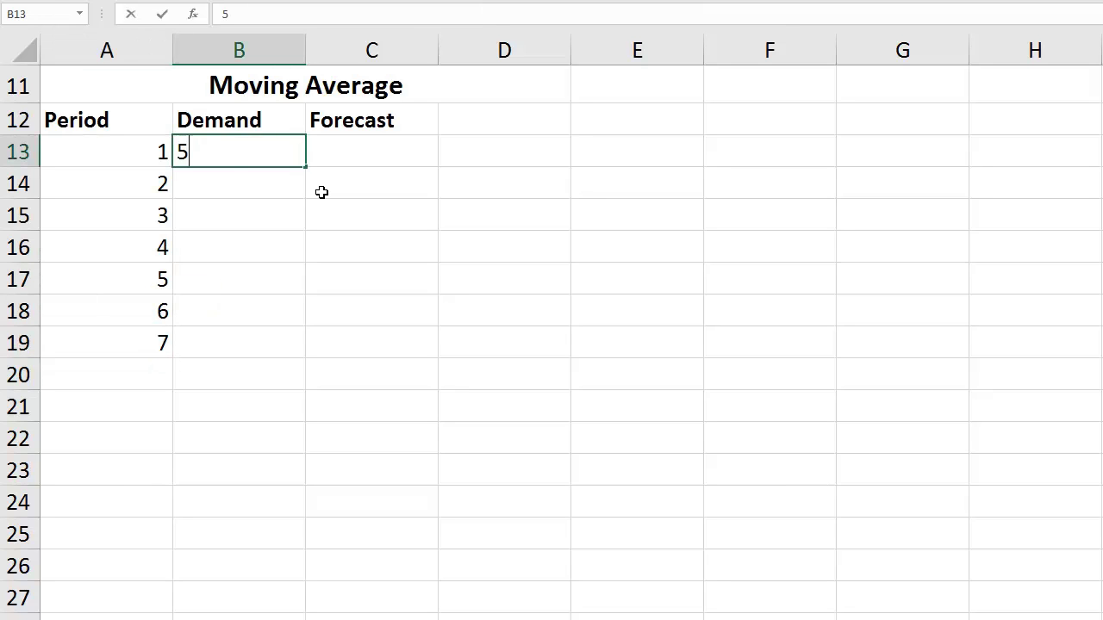
key("Return")
type("52")
key("Return")
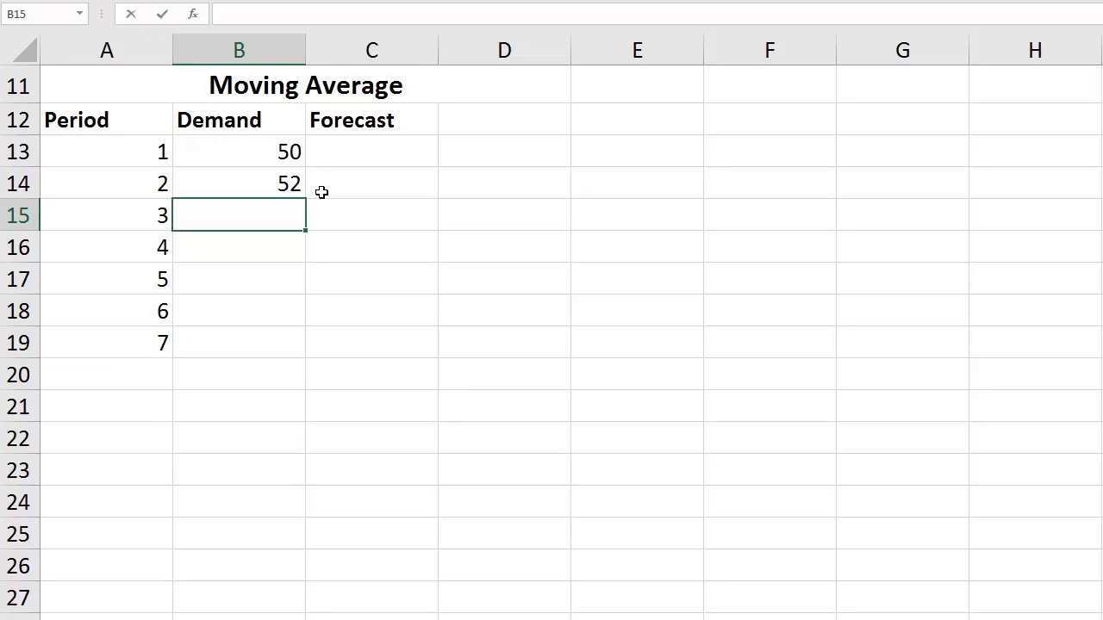
type("54")
key("Return")
type("67")
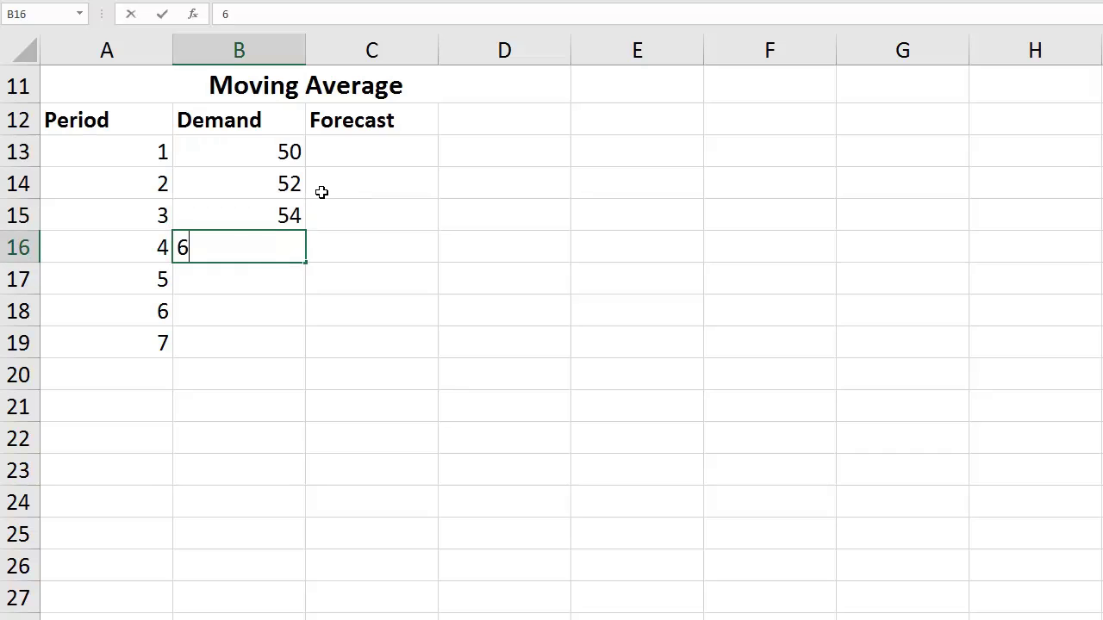
key("Return")
type("42")
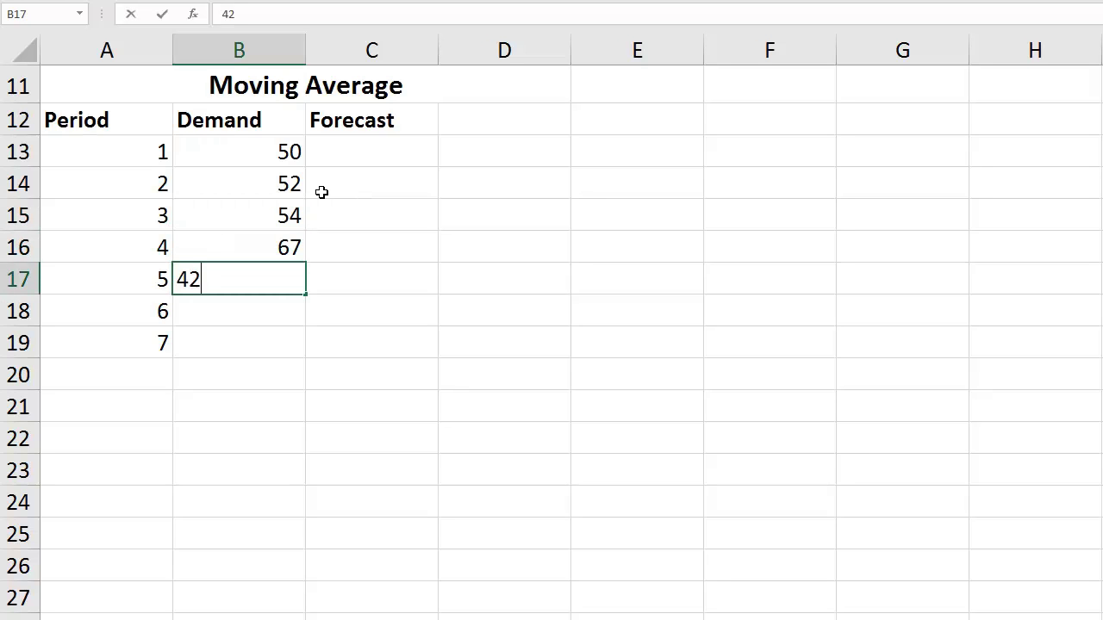
key("Return")
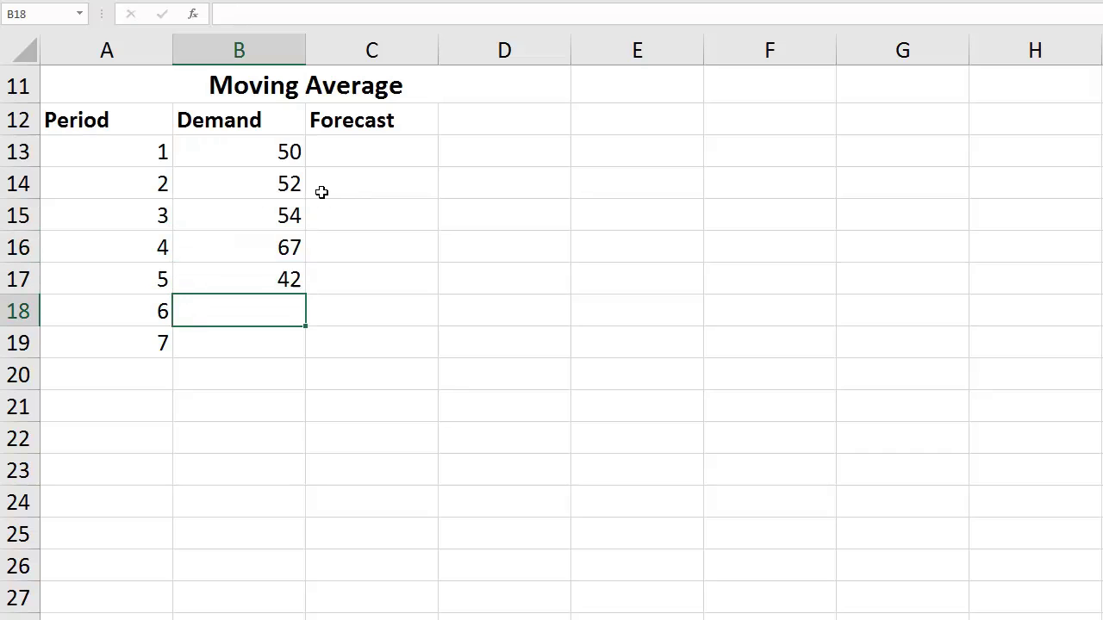
type("51")
key("Return")
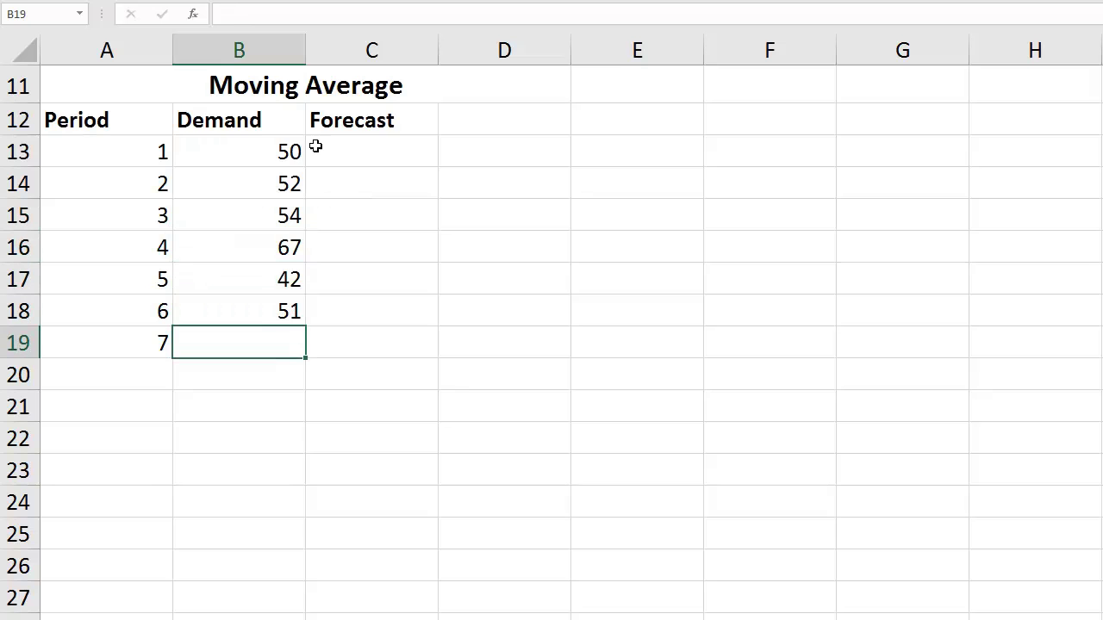
left_click_drag(249, 155, 255, 298)
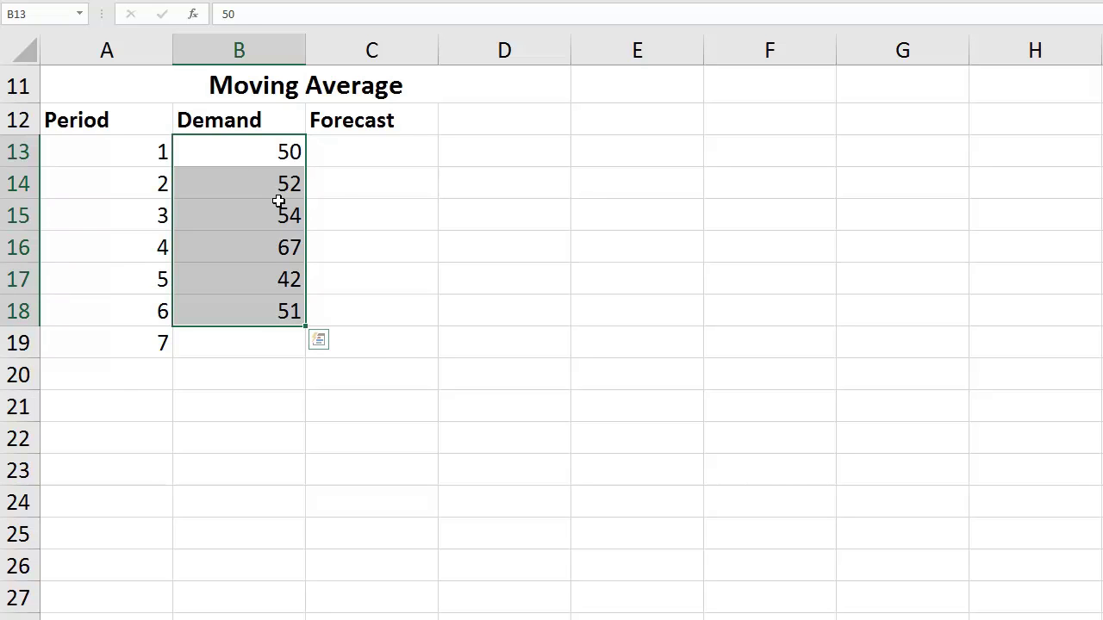
left_click_drag(289, 153, 288, 216)
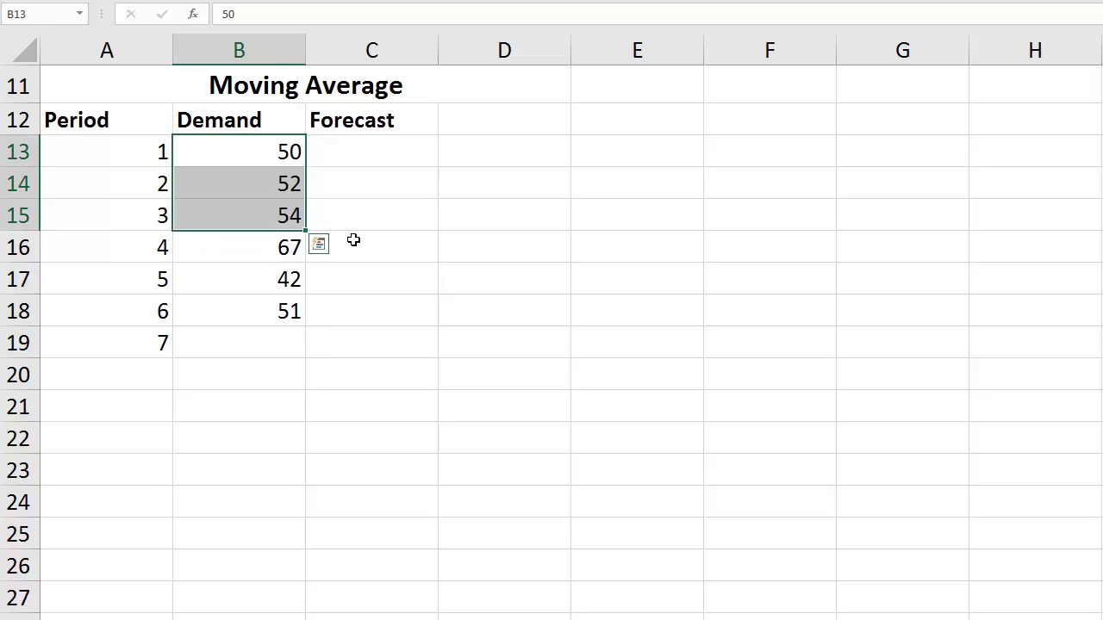
left_click(353, 240)
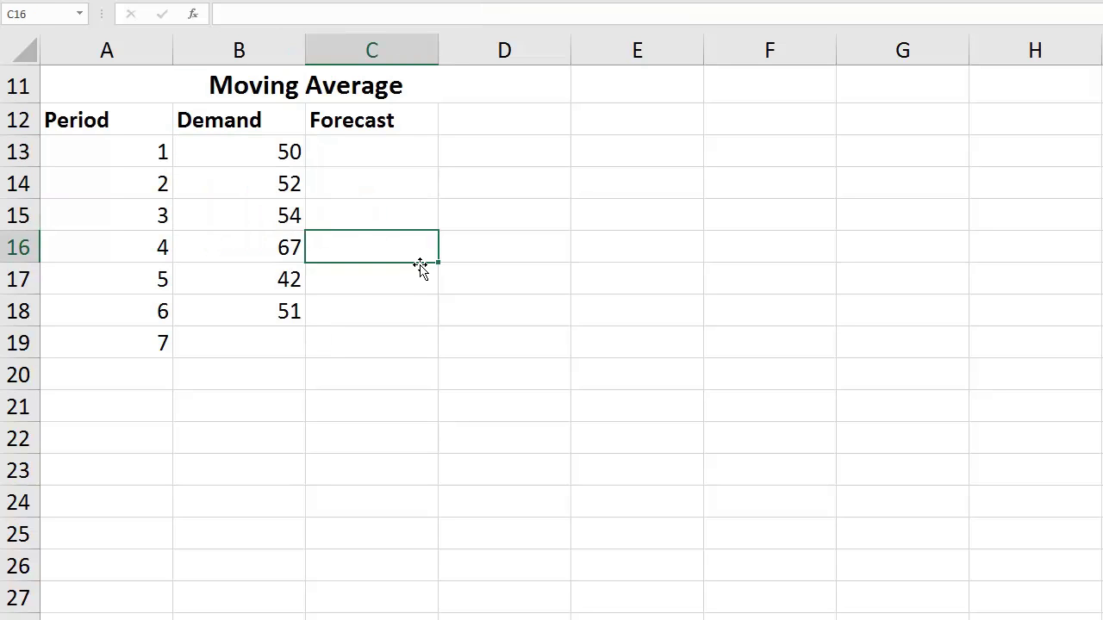
- Enter =AVERAGE(B13:B15) in C16 as the period 4 forecast, giving 52.0
type("=sum")
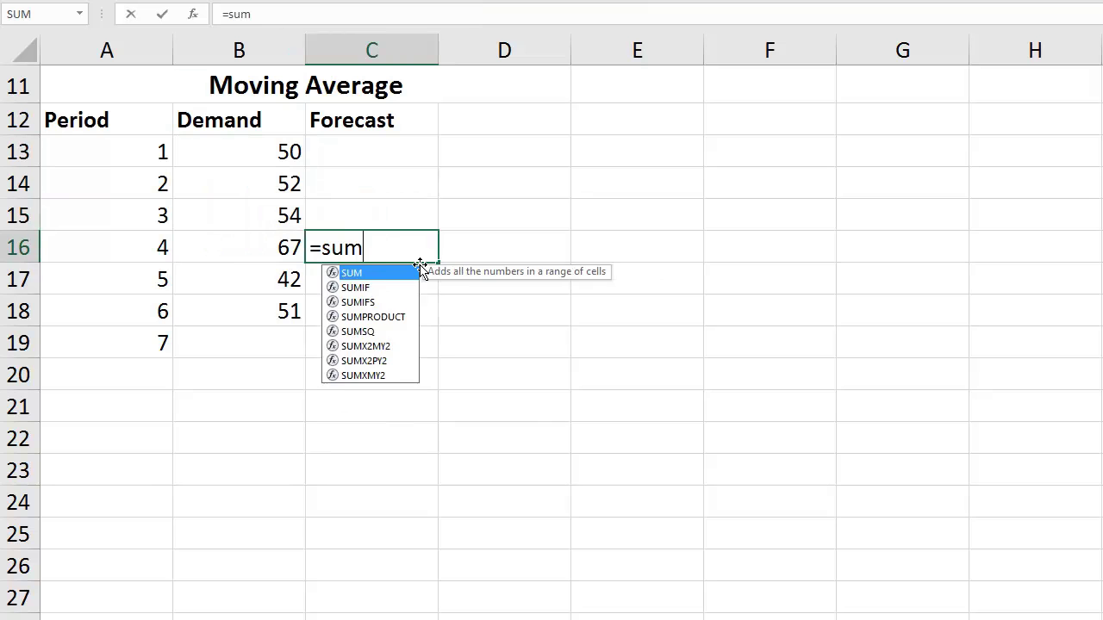
key("BackSpace")
key("BackSpace")
key("BackSpace")
type("average(")
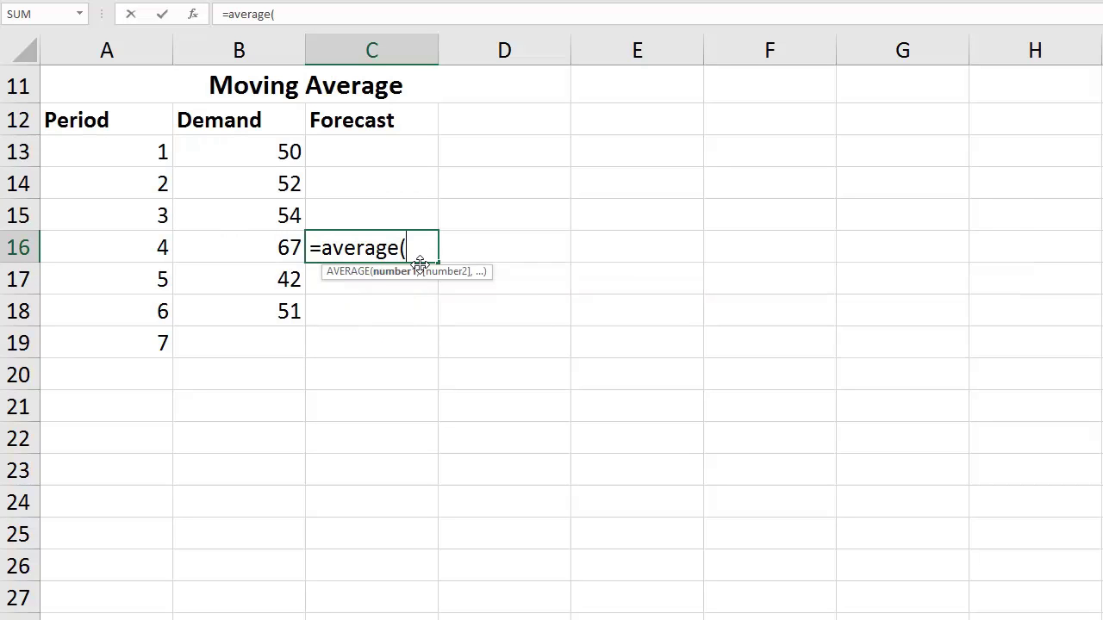
left_click_drag(279, 155, 279, 216)
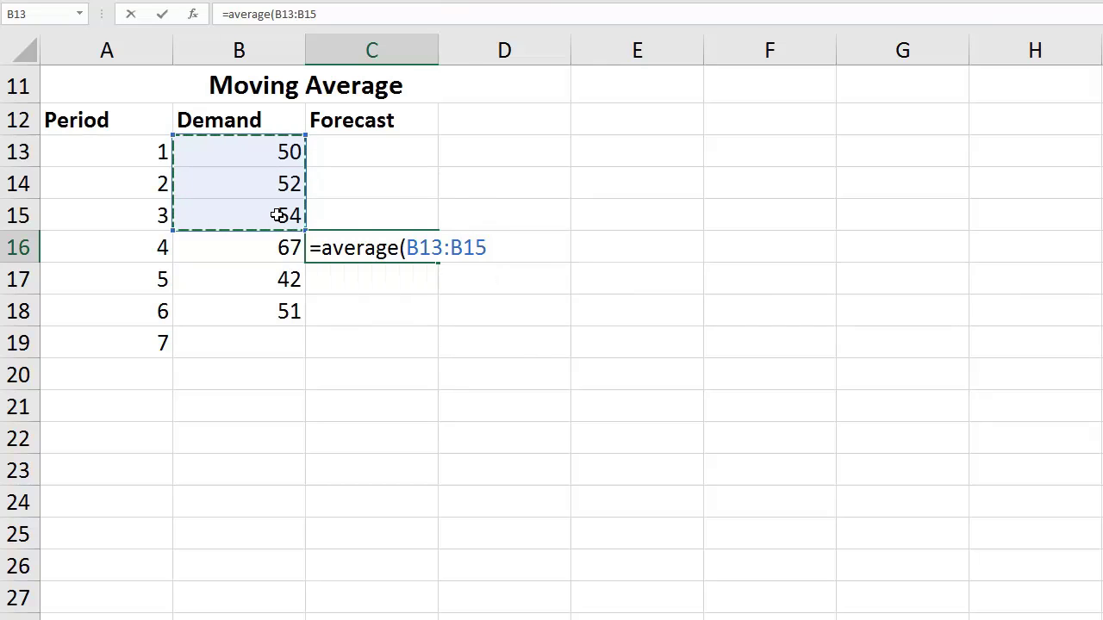
key("Return")
key("Up")
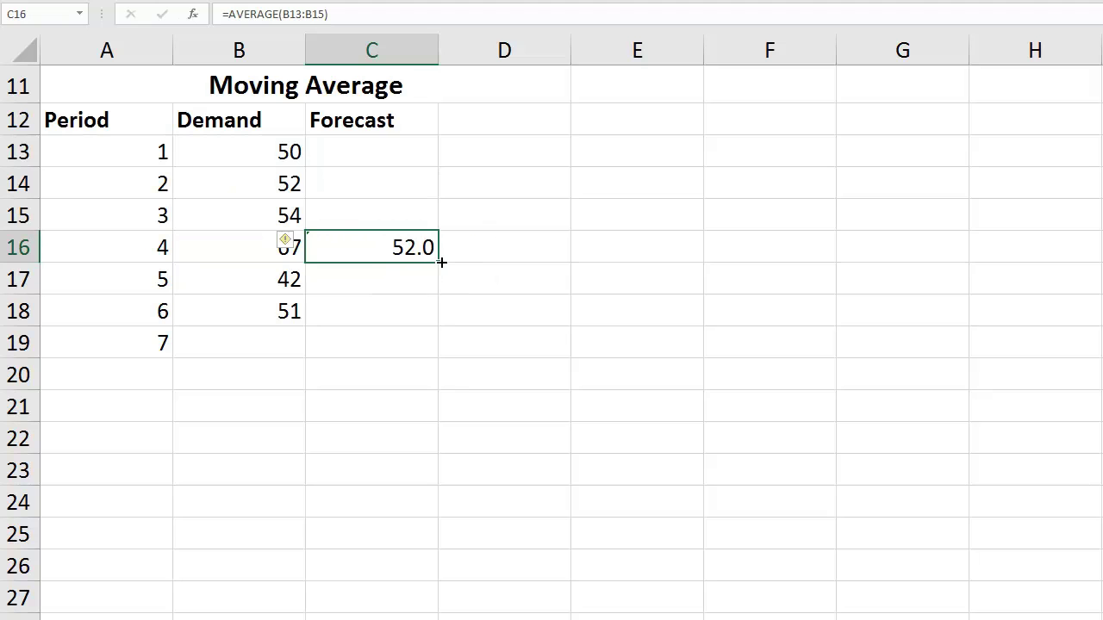
- Copy the forecast formula down through C18 and re-commit the 3-period average in C17
left_click_drag(442, 262, 429, 317)
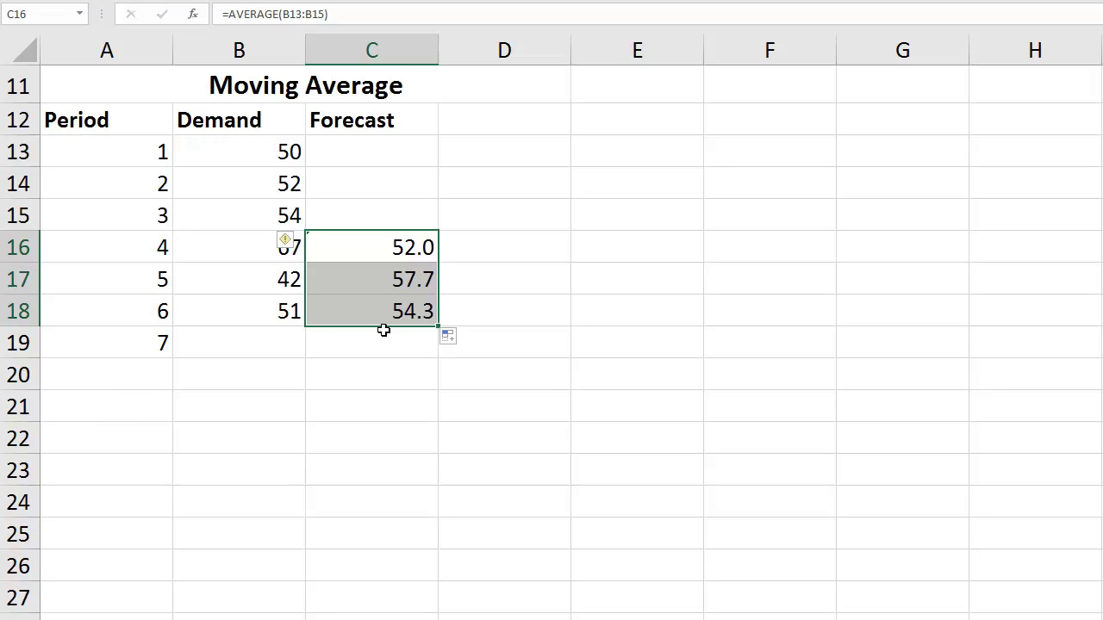
left_click(384, 276)
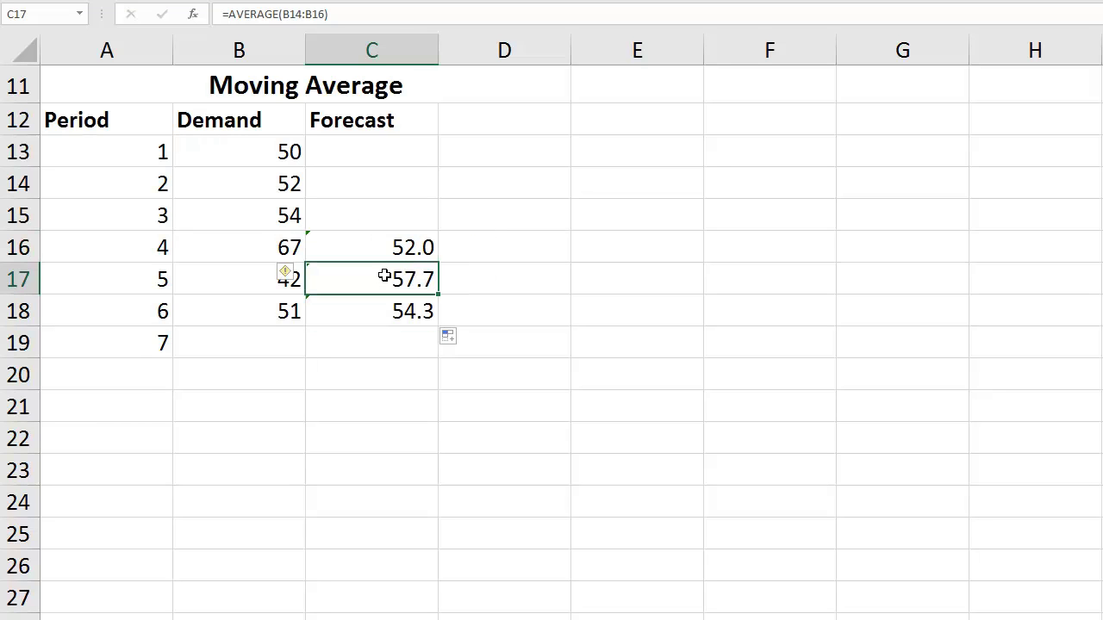
left_click(284, 13)
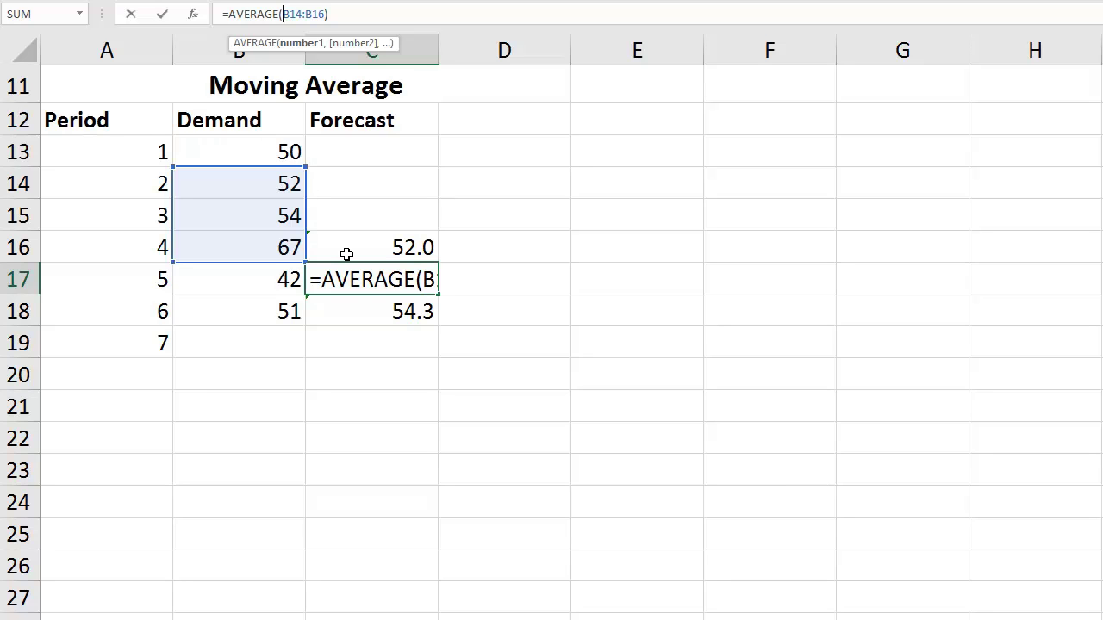
key("ctrl+Return")
- Verify C18's range, fill the forecast down to C19, and switch to formula view
left_click(374, 310)
key("F2")
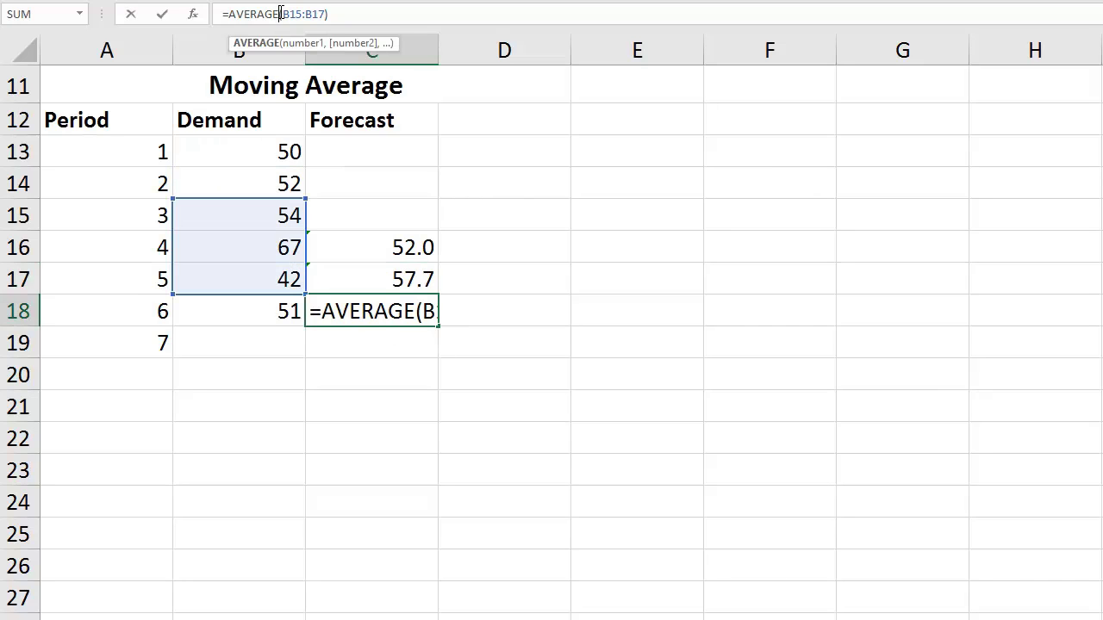
key("Escape")
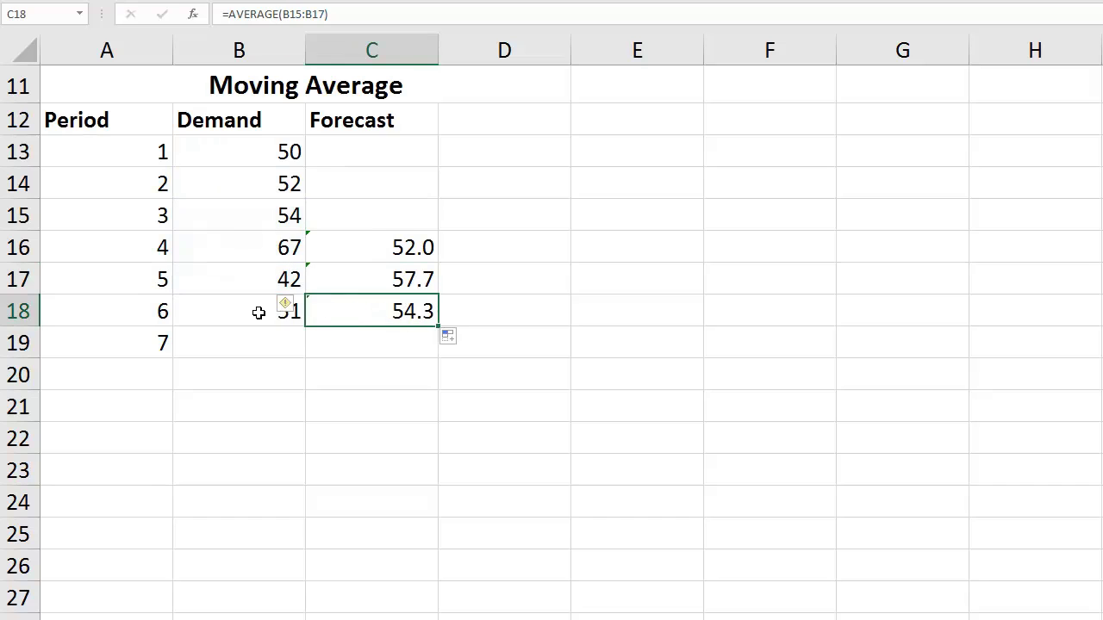
left_click(260, 313)
left_click(379, 313)
left_click_drag(438, 327, 438, 349)
left_click(353, 342)
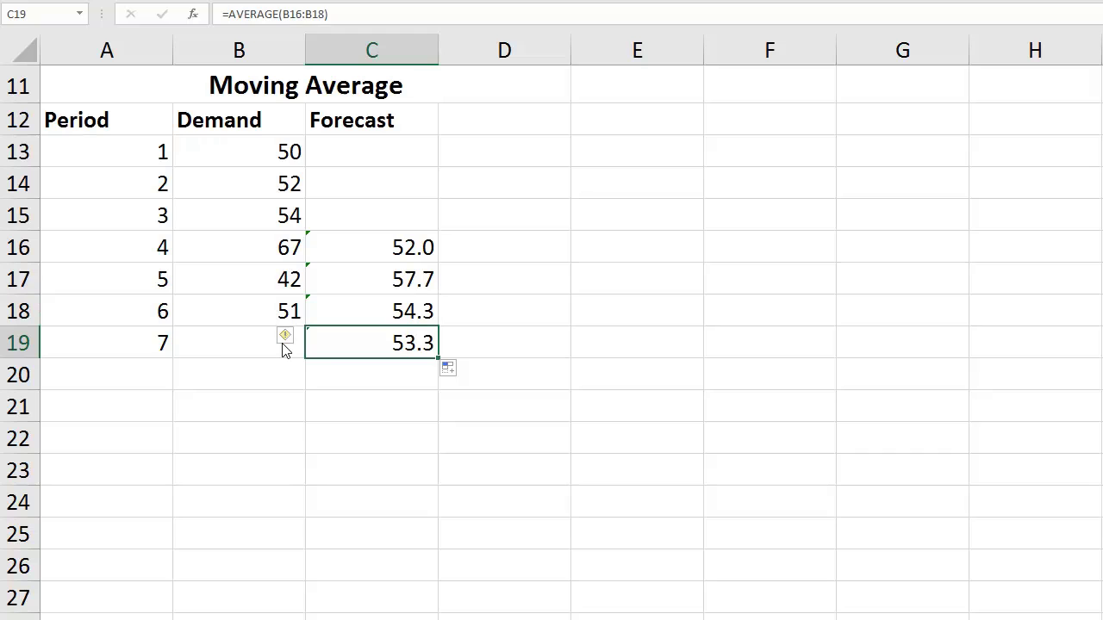
left_click(155, 343)
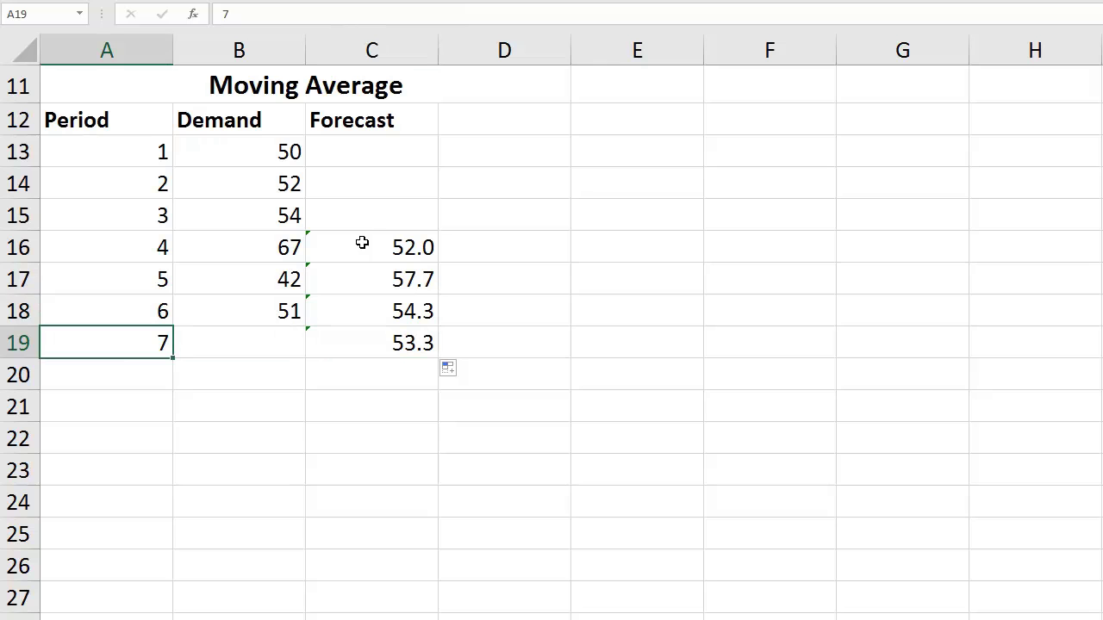
key("ctrl+grave")
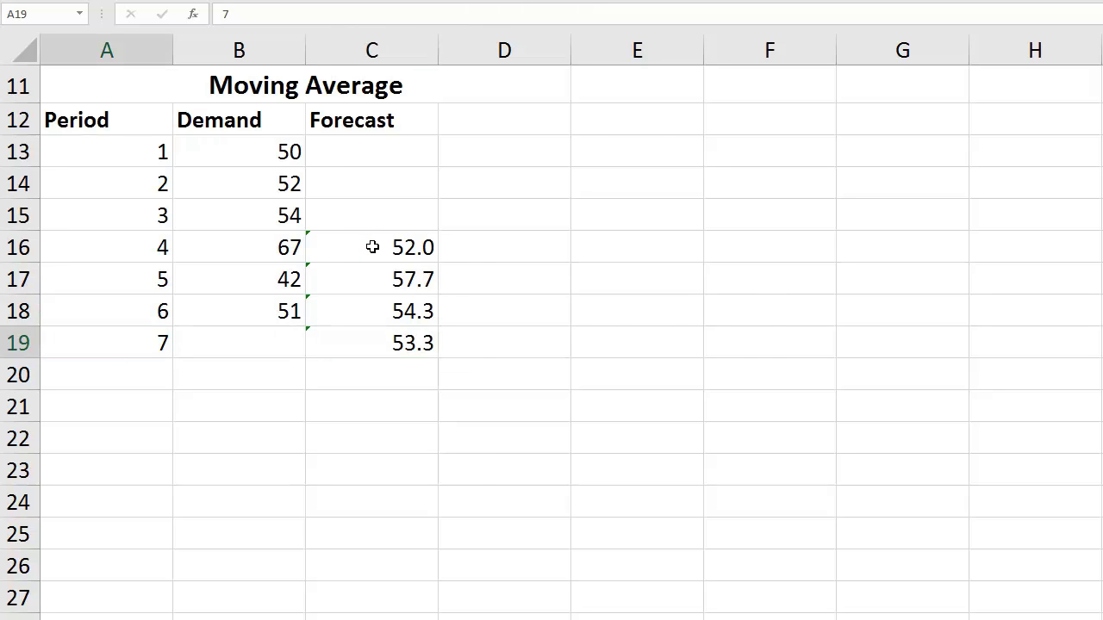
- Step through the C16:C19 formulas to check each 3-period demand range
left_click(600, 250)
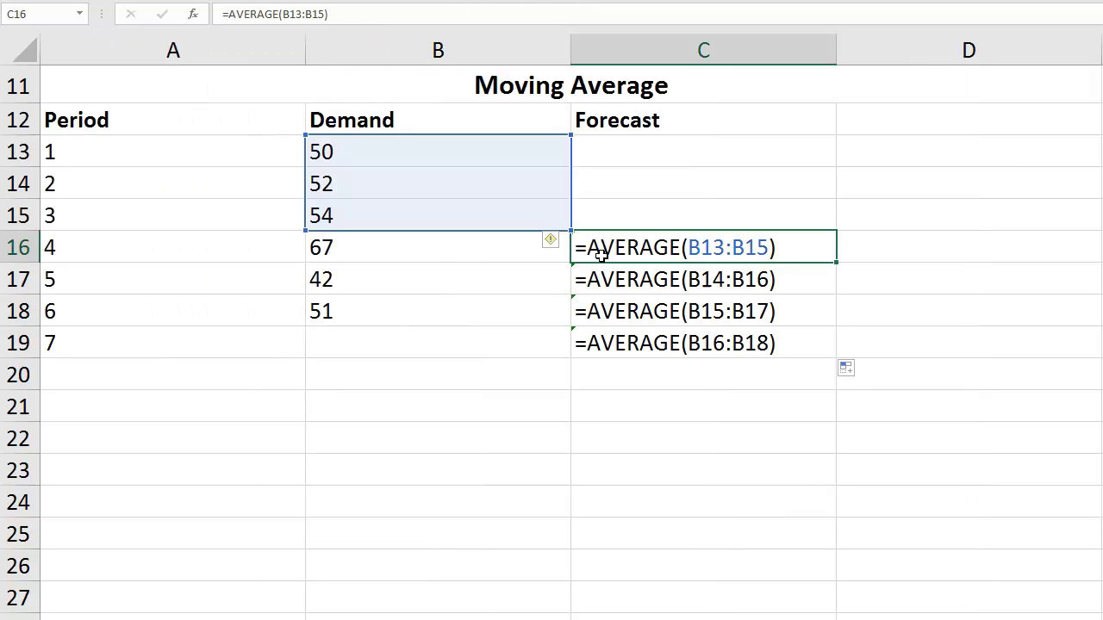
key("Down")
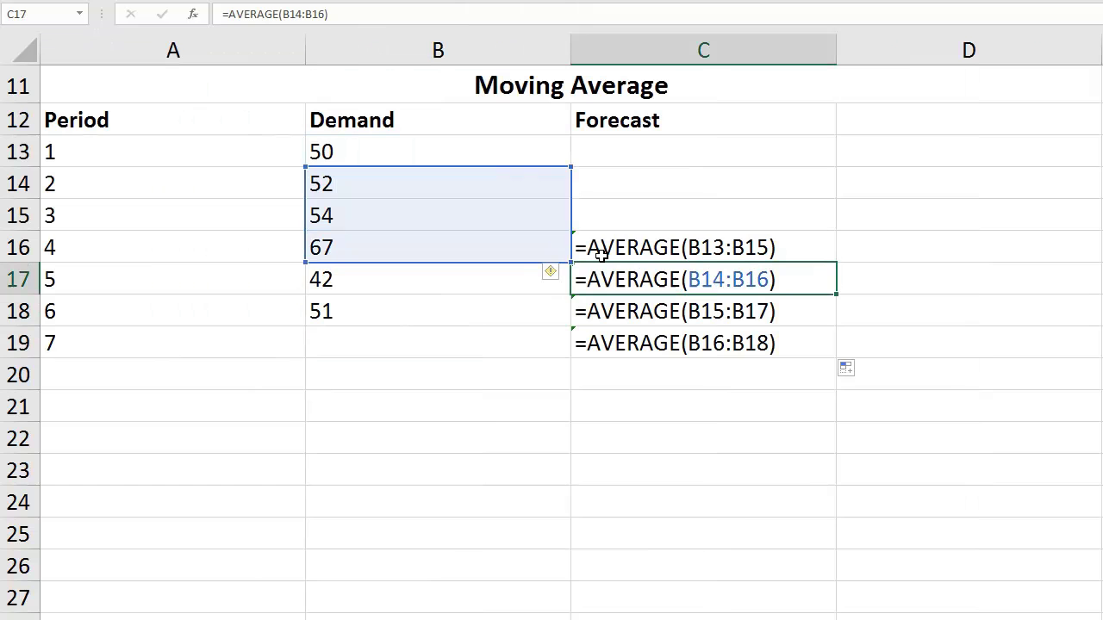
key("Down")
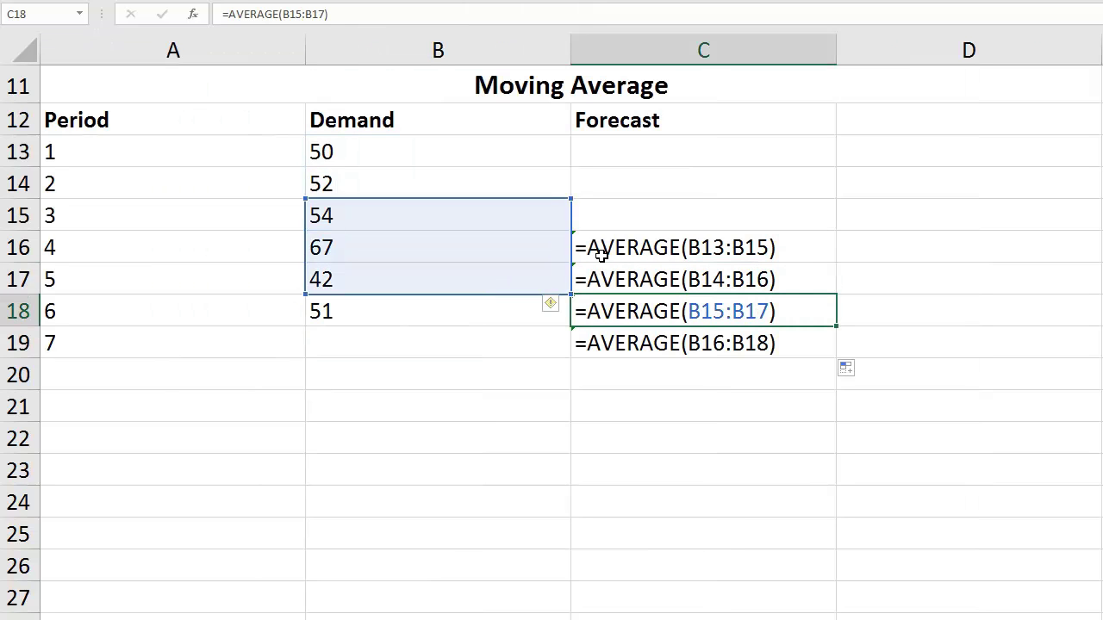
key("Down")
key("Up")
key("Up")
key("Up")
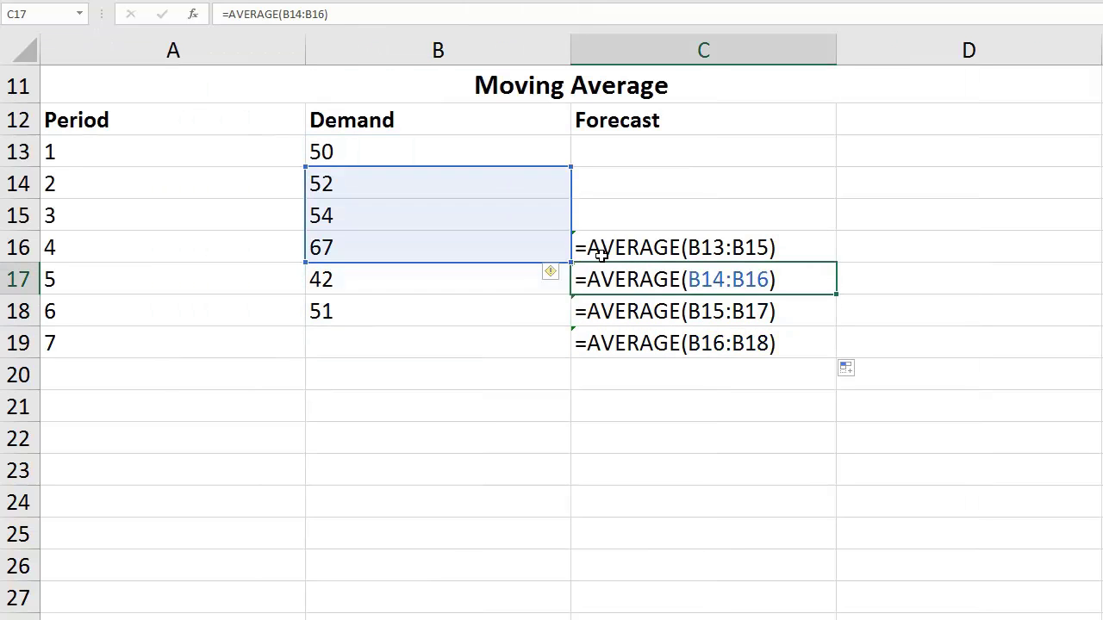
key("Down")
key("Down")
key("Down")
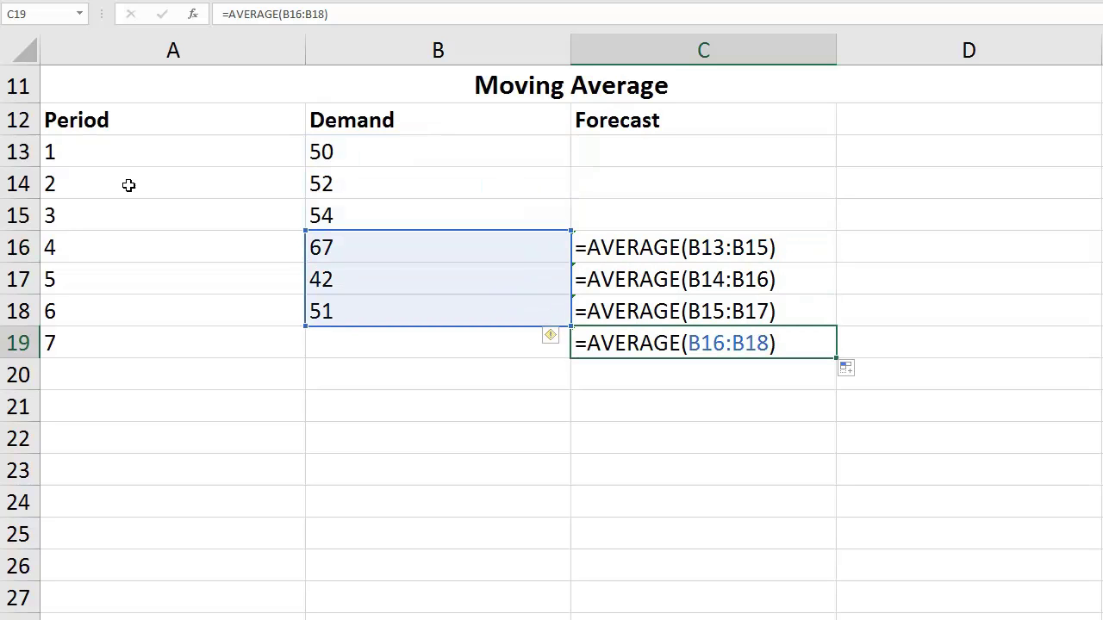
left_click(331, 344)
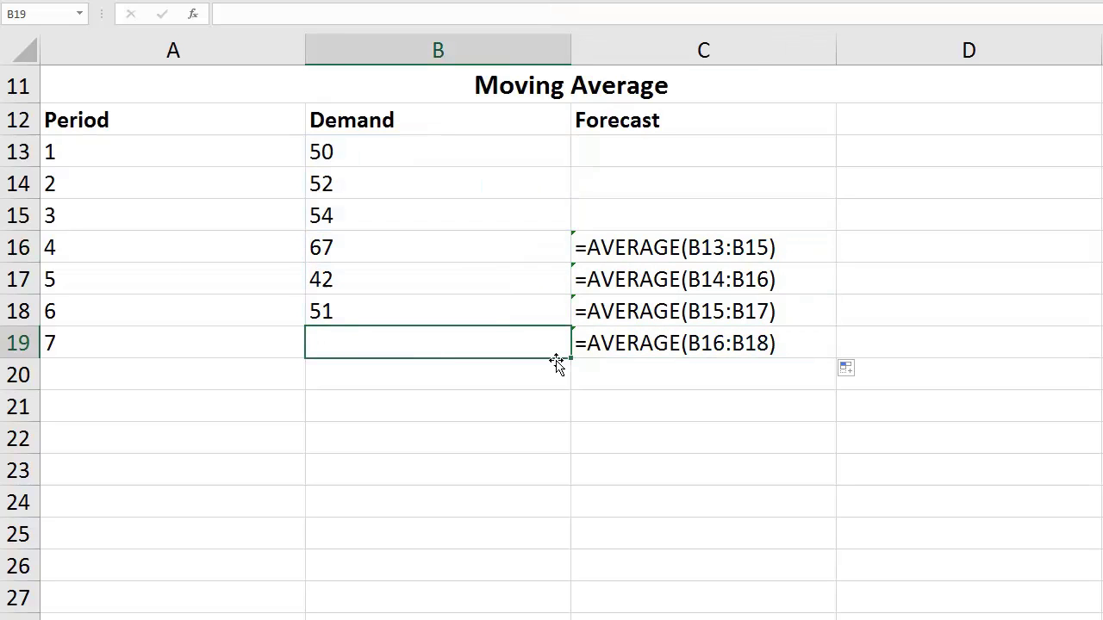
- Return to value view and step through the forecasts 52.0, 57.7, 54.3 and 53.3
left_click(626, 344)
key("ctrl+grave")
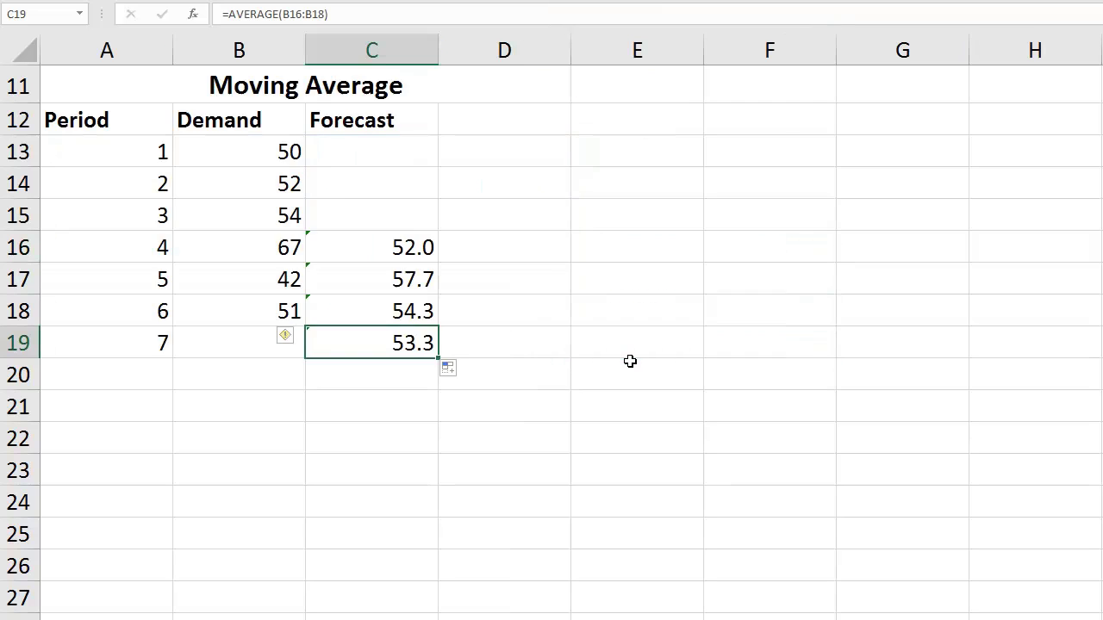
left_click(382, 251)
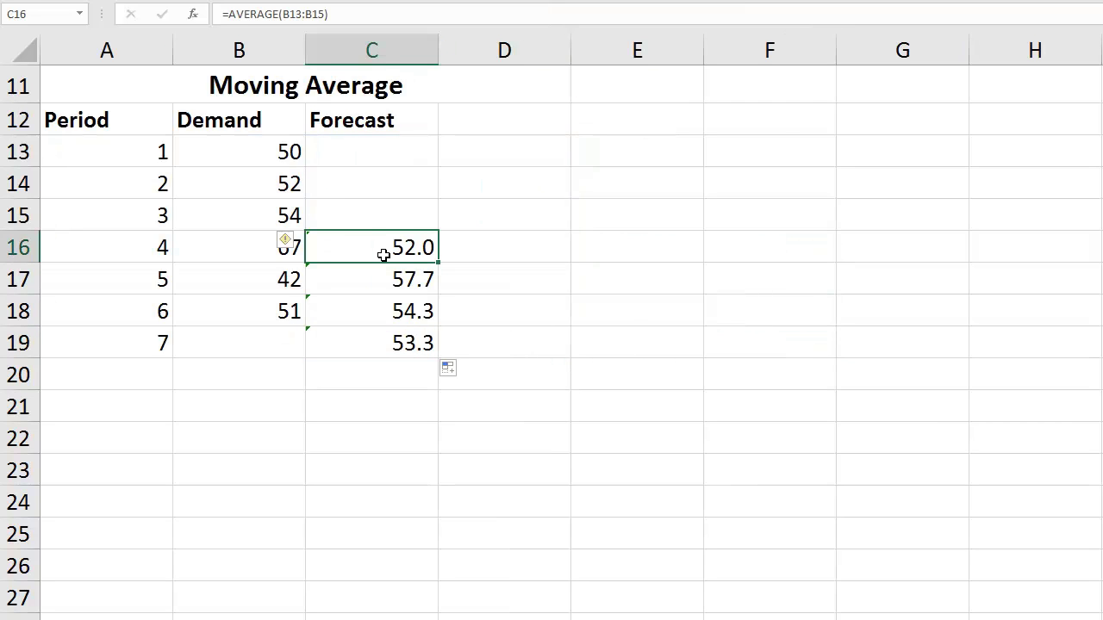
key("Down")
key("Down")
key("Down")
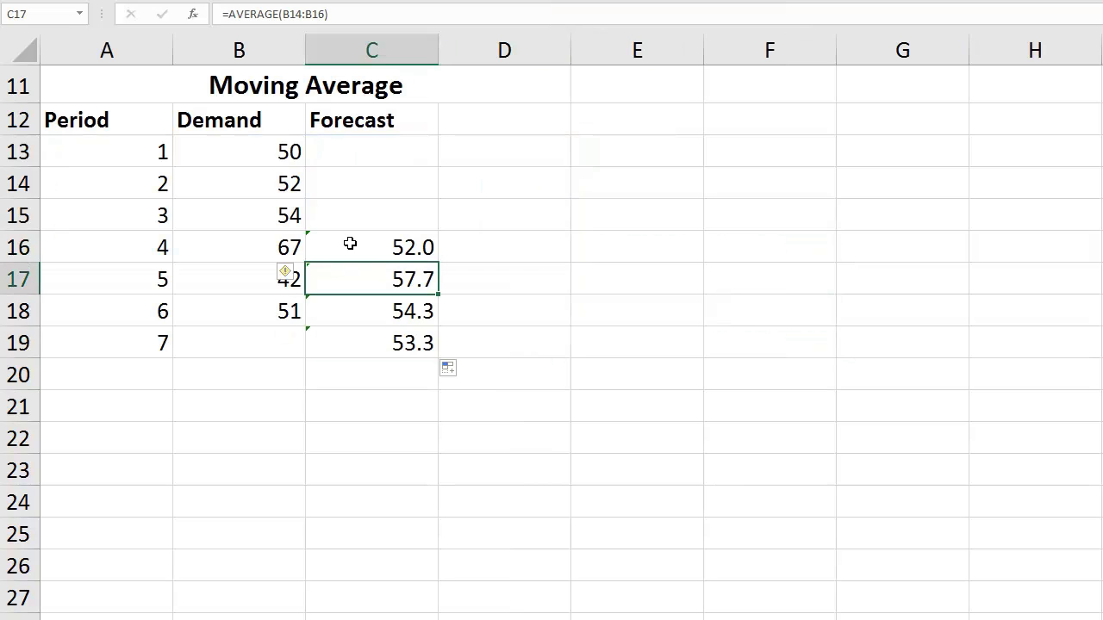
key("Up")
key("Up")
key("Up")
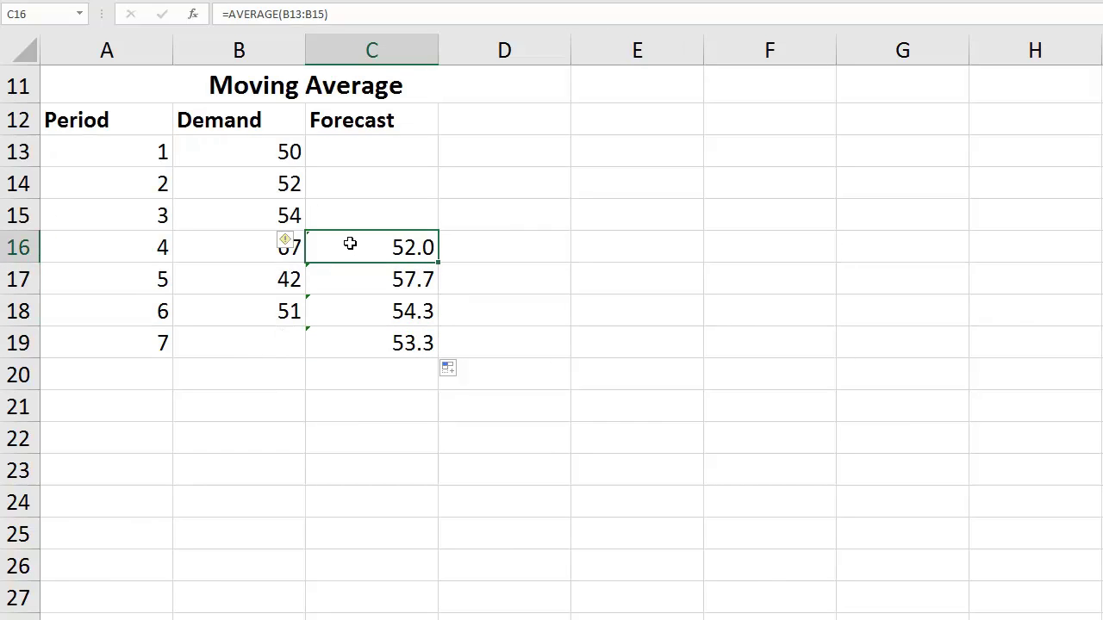
key("Left")
key("Up")
key("Up")
key("Up")
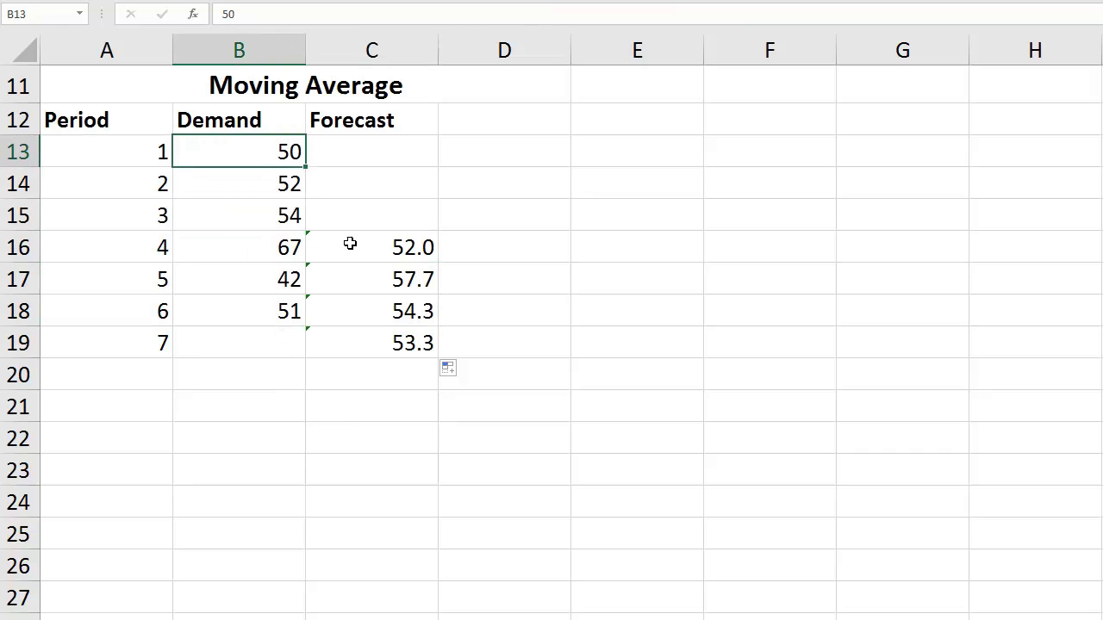
- Review demand cells B14 and B16, then C16's =AVERAGE(B13:B15) range
left_click(271, 183)
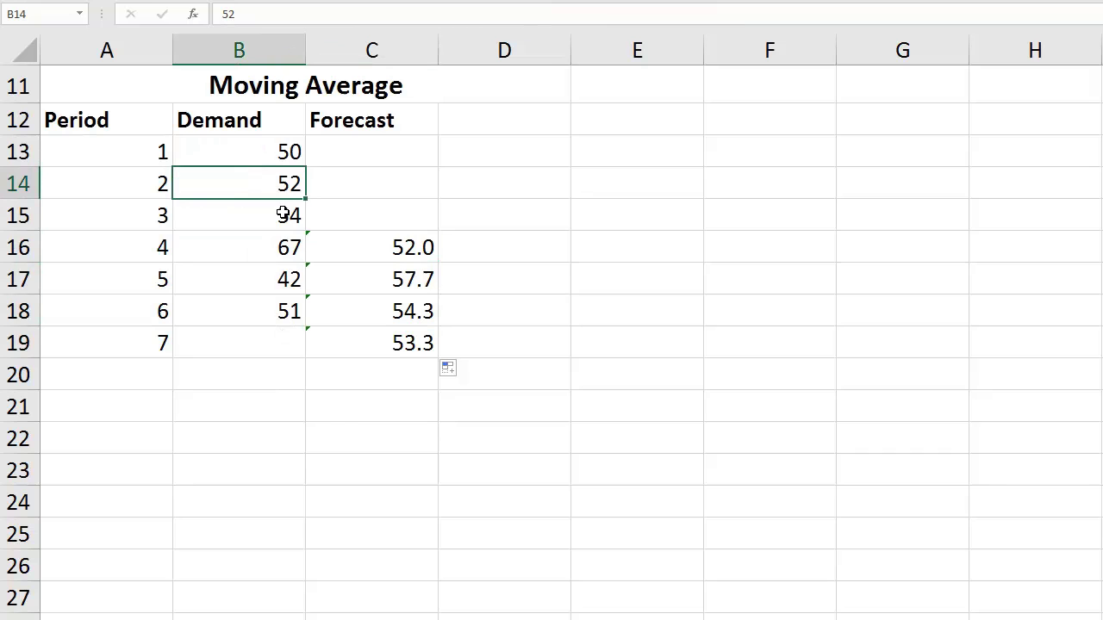
left_click(272, 248)
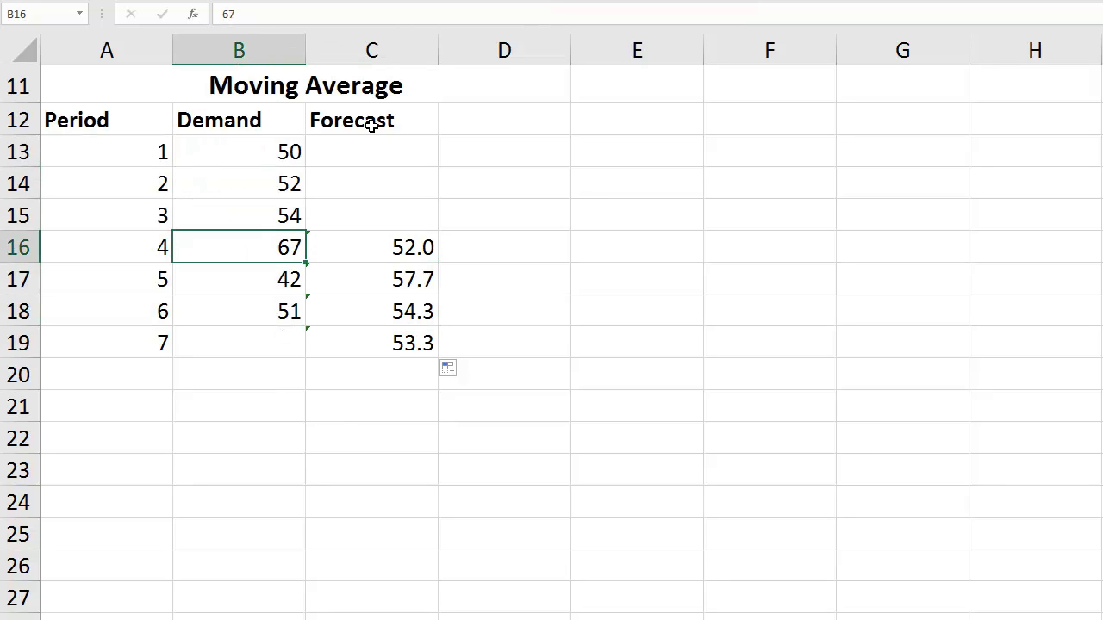
left_click(380, 249)
key("F2")
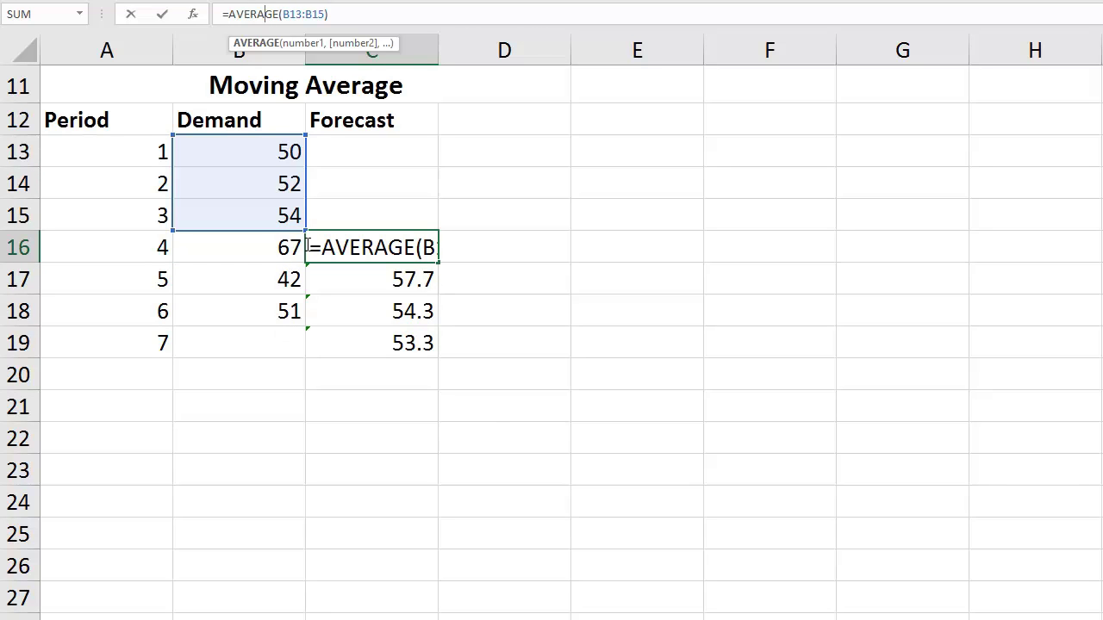
key("Escape")
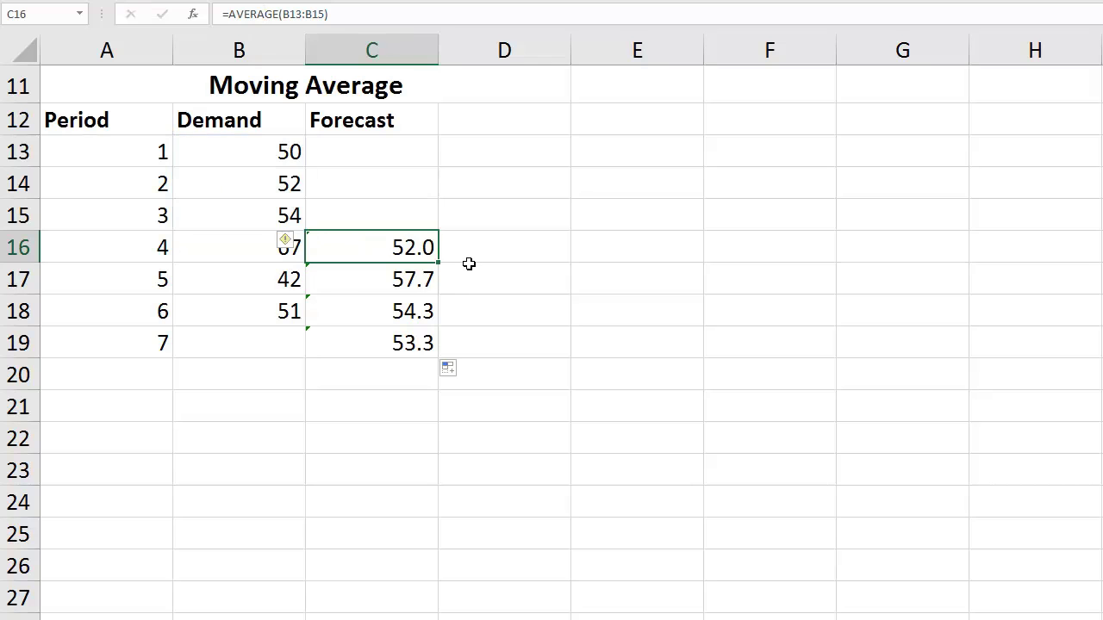
- Enter =AVERAGE(B13:B16) in D17 as the 4-period moving average, giving 55.75
left_click(488, 285)
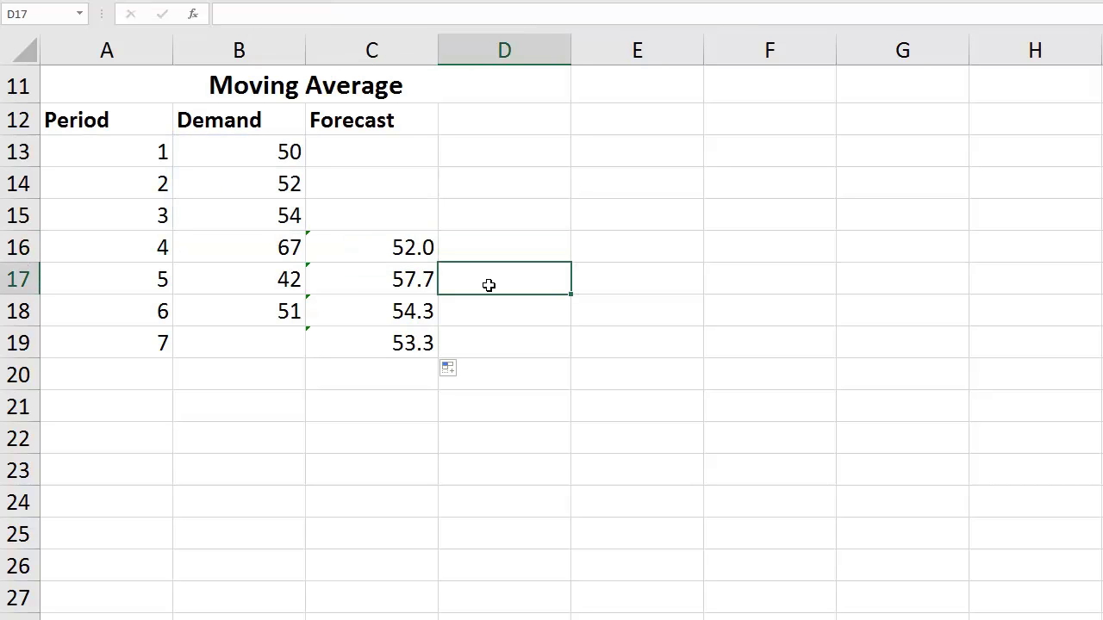
type("=average(")
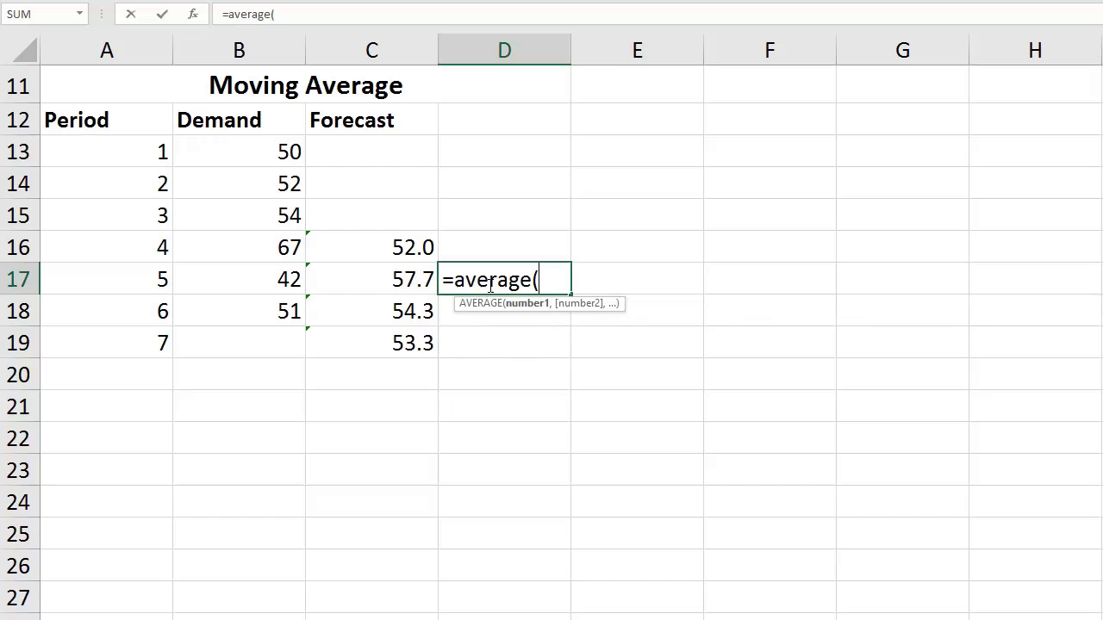
left_click_drag(287, 152, 280, 245)
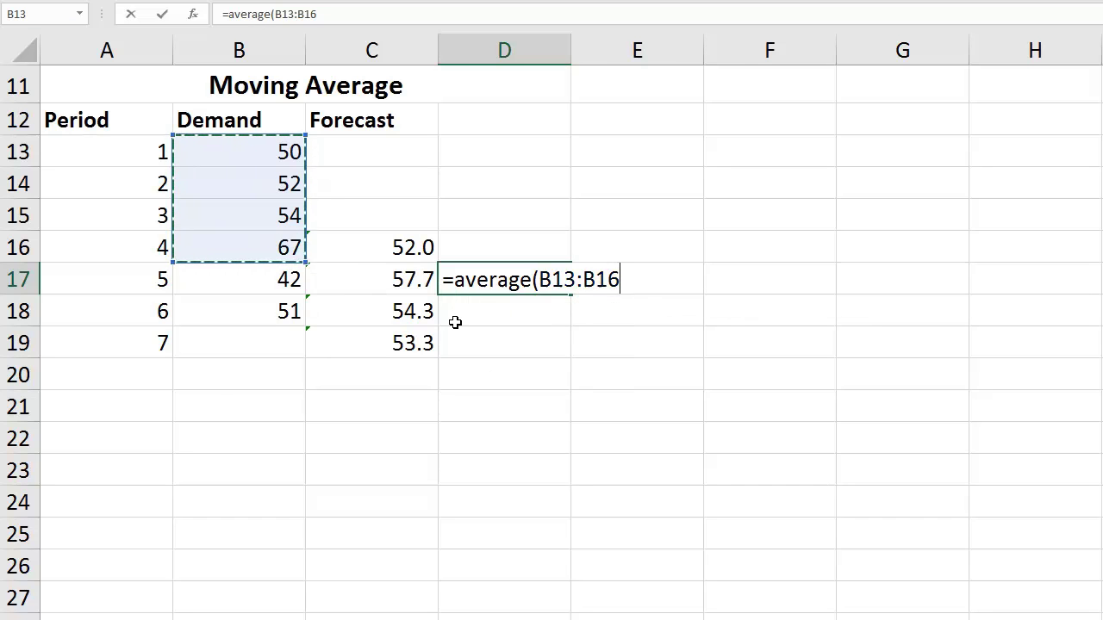
key("Return")
key("Up")
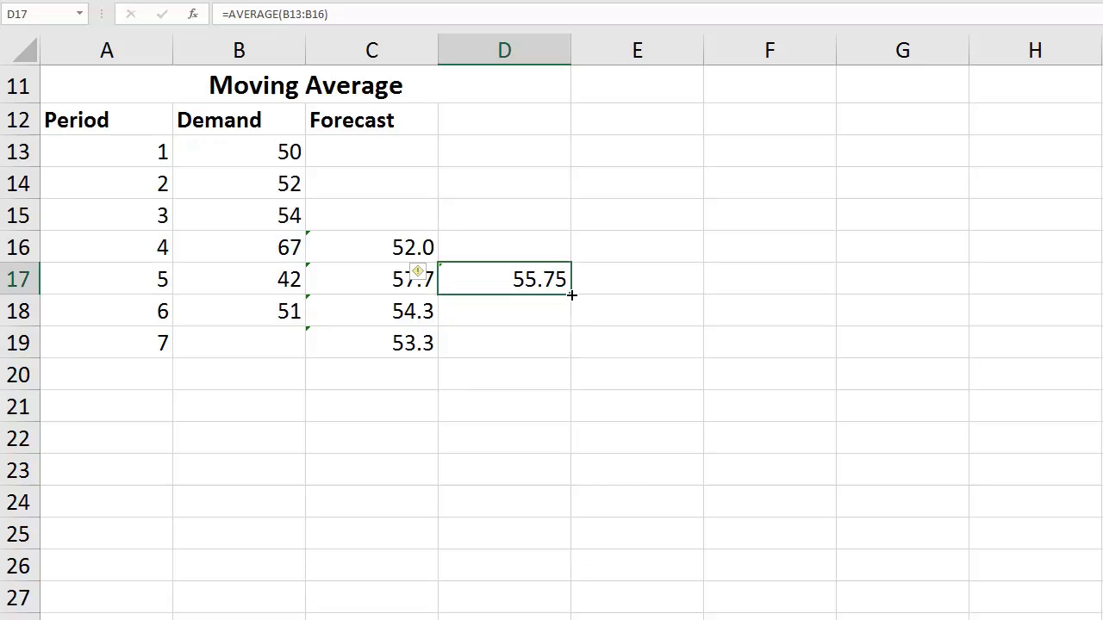
- Fill the 4-period average down to D18 and D19 (53.75, 53.5), checking each range
left_click_drag(572, 295, 570, 325)
left_click(525, 326)
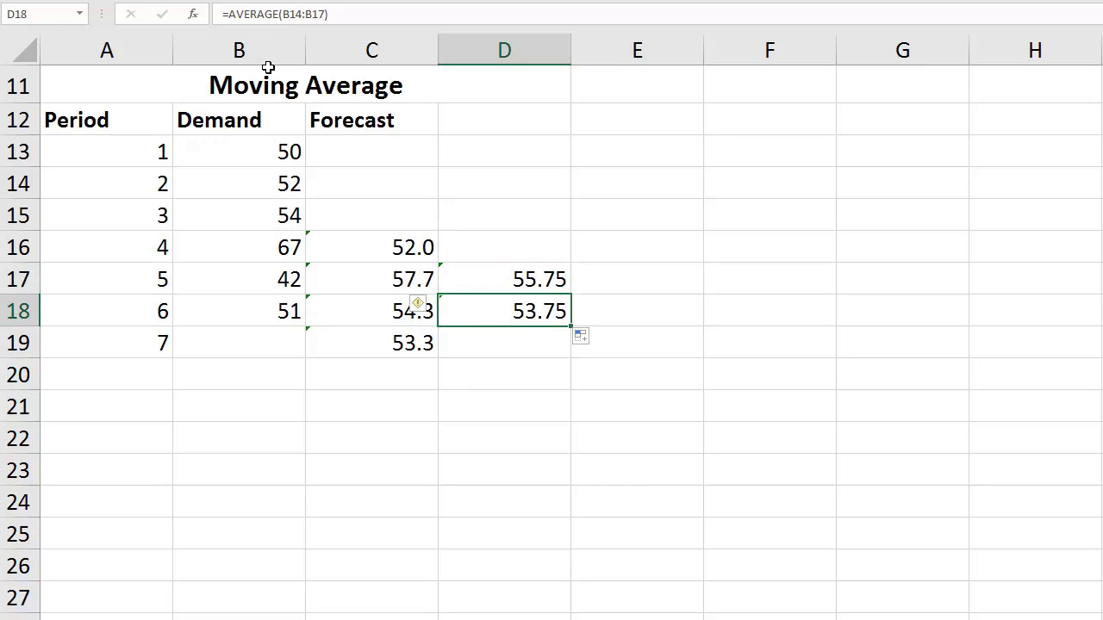
left_click(289, 15)
key("Escape")
left_click_drag(570, 326, 524, 341)
left_click(523, 341)
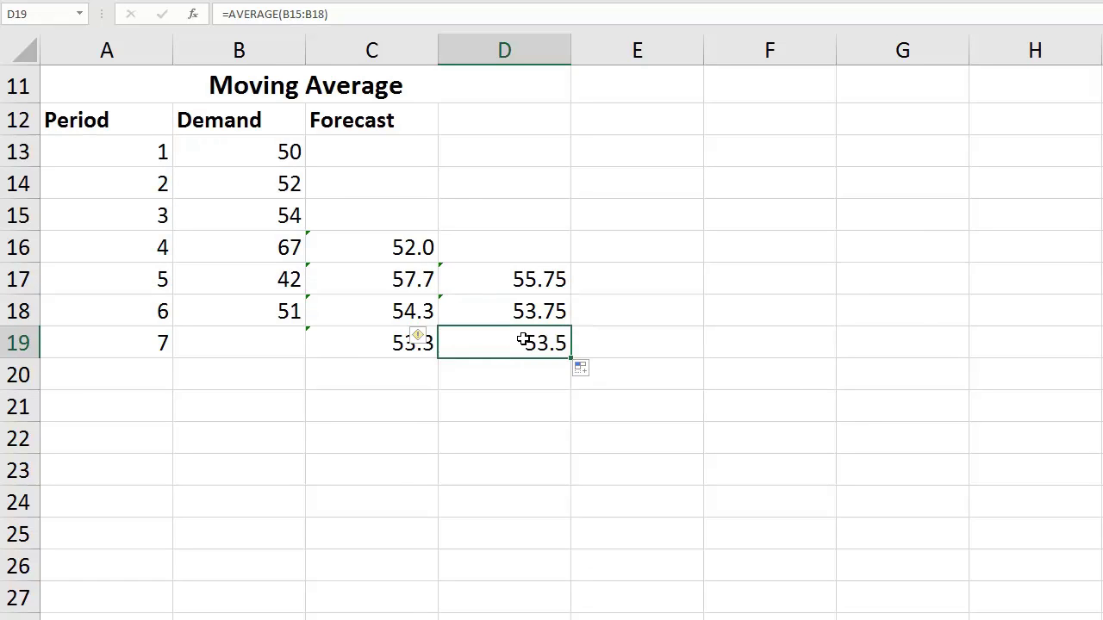
left_click(265, 14)
key("Escape")
left_click(412, 248)
left_click(539, 281)
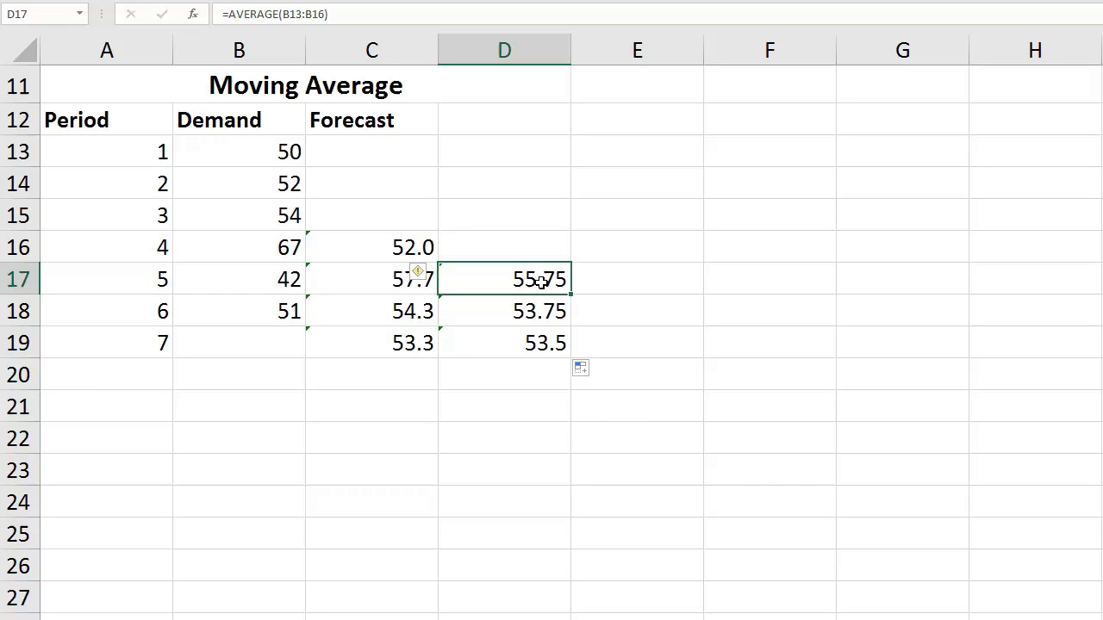